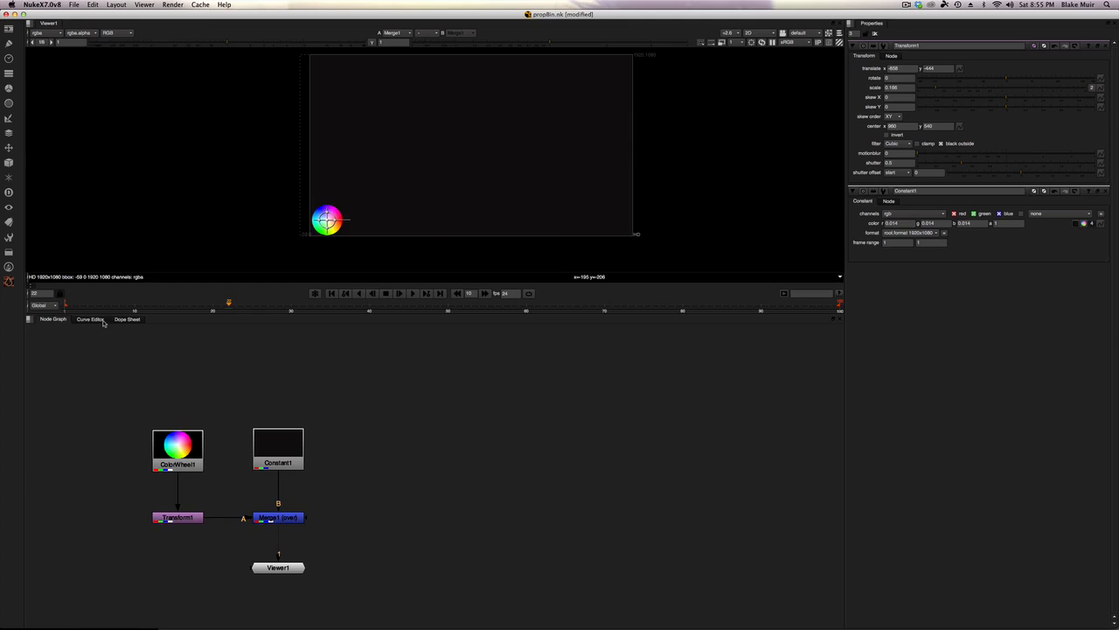
# Step: Examine the Curve Editor and Dope Sheet panels and scrub the timeline
pyautogui.click(91, 320)
pyautogui.click(127, 319)
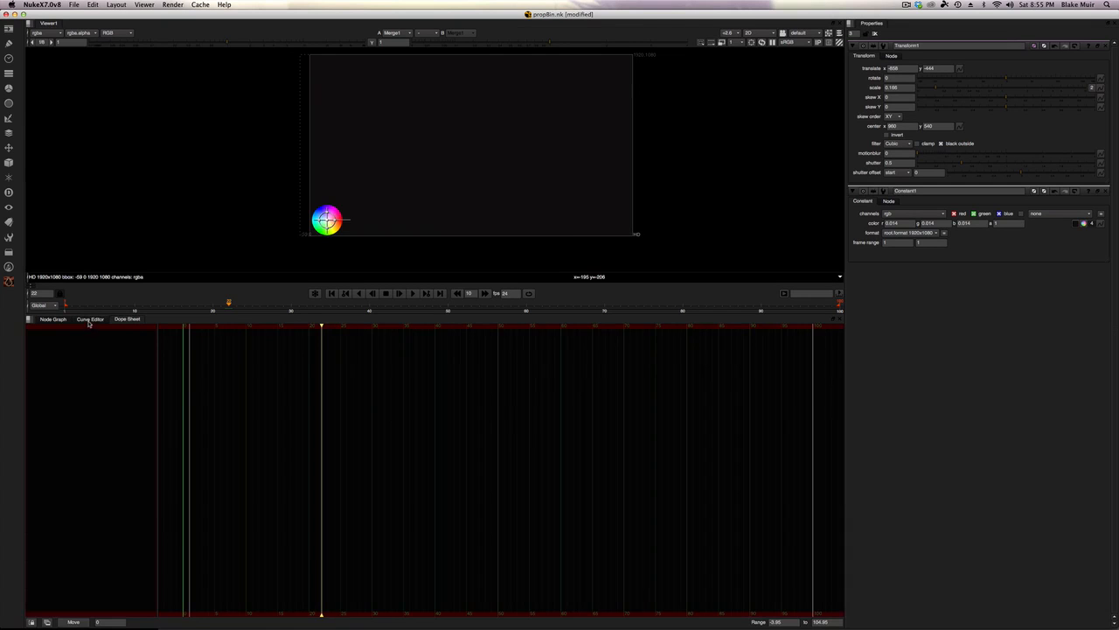
pyautogui.click(91, 319)
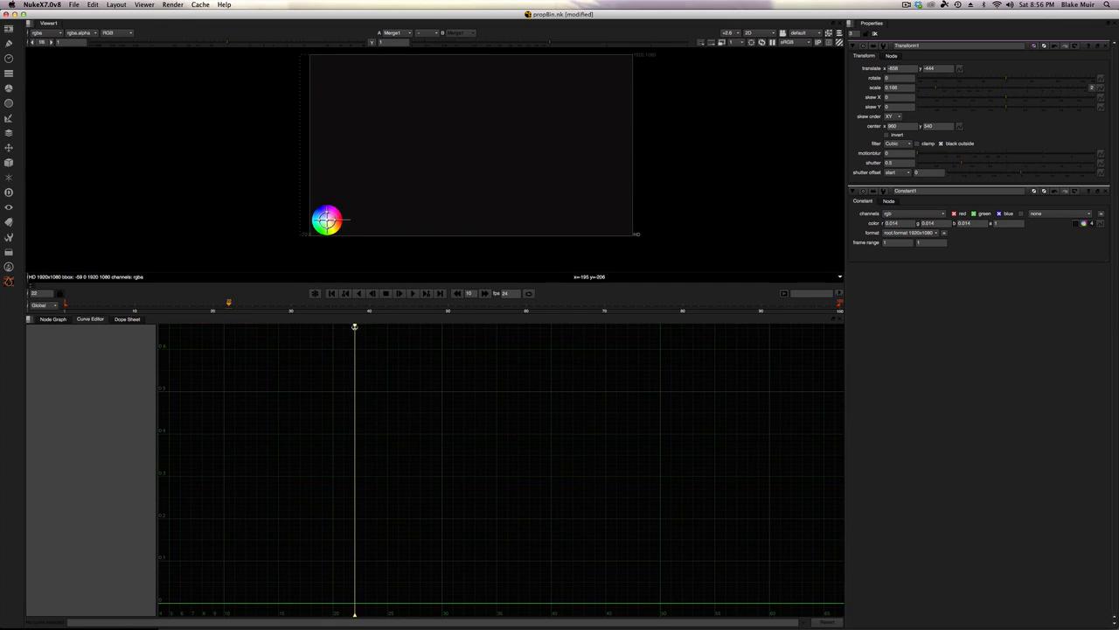
pyautogui.moveTo(355, 326)
pyautogui.mouseDown()
pyautogui.moveTo(310, 327)
pyautogui.moveTo(422, 332)
pyautogui.moveTo(287, 327)
pyautogui.moveTo(413, 333)
pyautogui.mouseUp()
pyautogui.moveTo(268, 305); pyautogui.dragTo(214, 311)
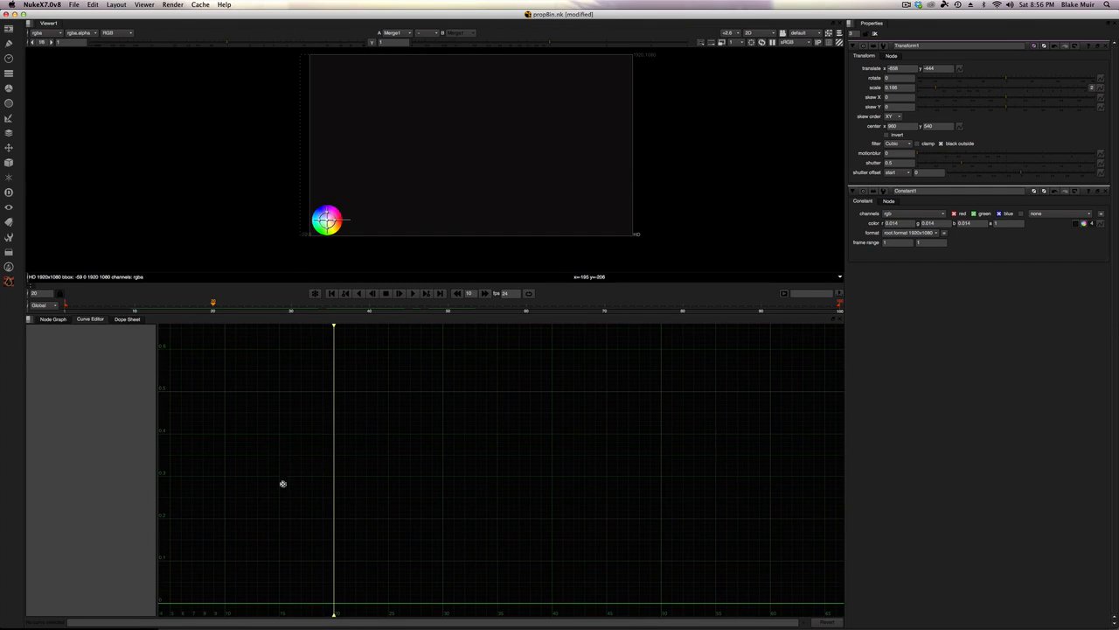
pyautogui.moveTo(283, 482)
pyautogui.mouseDown(button='middle')
pyautogui.moveTo(325, 474)
pyautogui.moveTo(277, 482)
pyautogui.moveTo(305, 508)
pyautogui.moveTo(282, 482)
pyautogui.mouseUp(button='middle')
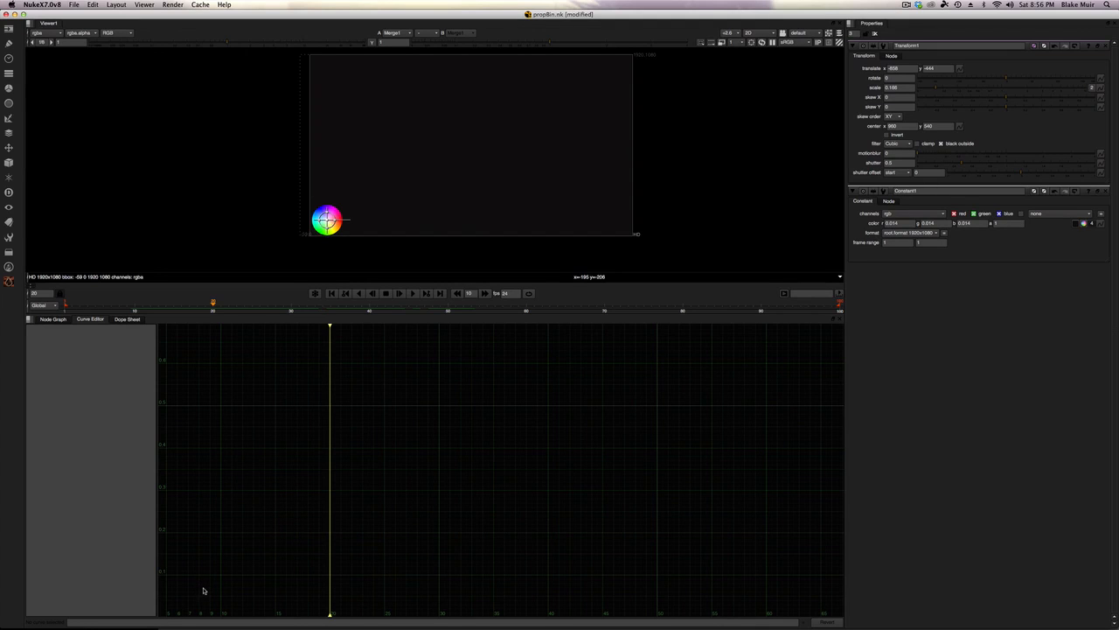
pyautogui.keyDown('alt'); pyautogui.moveTo(203, 589); pyautogui.dragTo(409, 426, button='middle'); pyautogui.keyUp('alt')
pyautogui.moveTo(355, 477)
pyautogui.keyDown('alt'); pyautogui.mouseDown(button='middle')
pyautogui.moveTo(327, 467)
pyautogui.moveTo(580, 465)
pyautogui.moveTo(331, 474)
pyautogui.moveTo(392, 477)
pyautogui.moveTo(704, 475)
pyautogui.moveTo(410, 469)
pyautogui.moveTo(354, 455)
pyautogui.moveTo(338, 437)
pyautogui.moveTo(332, 552)
pyautogui.moveTo(340, 460)
pyautogui.moveTo(367, 378)
pyautogui.moveTo(335, 554)
pyautogui.moveTo(360, 408)
pyautogui.moveTo(332, 490)
pyautogui.moveTo(417, 432)
pyautogui.moveTo(527, 435)
pyautogui.moveTo(373, 427)
pyautogui.moveTo(365, 460)
pyautogui.mouseUp(button='middle'); pyautogui.keyUp('alt')
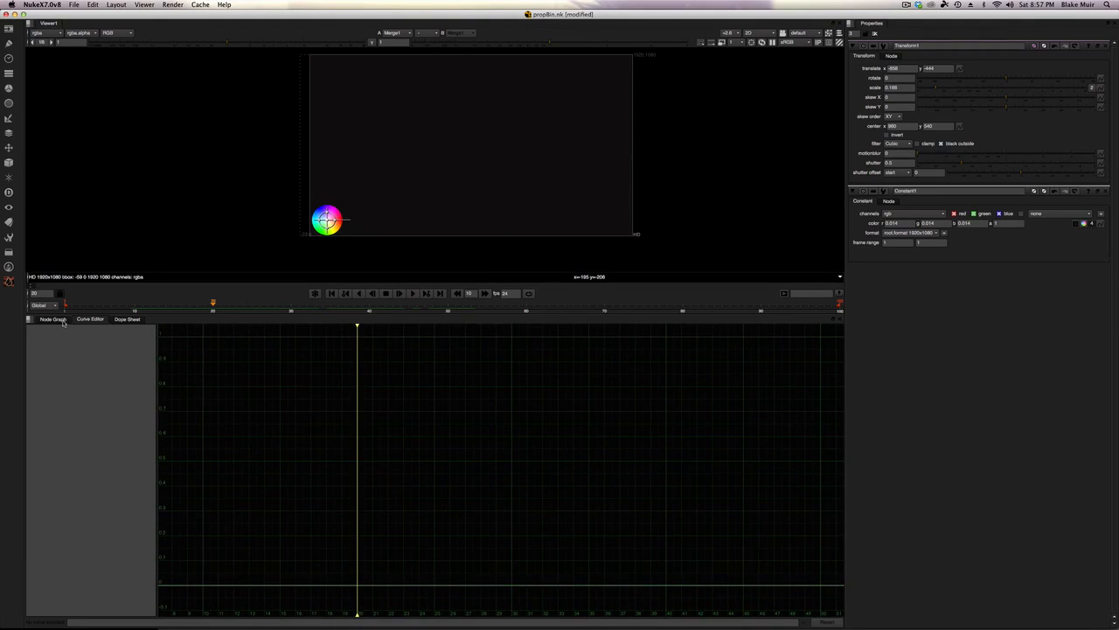
# Step: Return to the Node Graph and select the Transform1 node
pyautogui.click(52, 319)
pyautogui.moveTo(324, 516); pyautogui.dragTo(362, 486, button='middle')
pyautogui.click(343, 488)
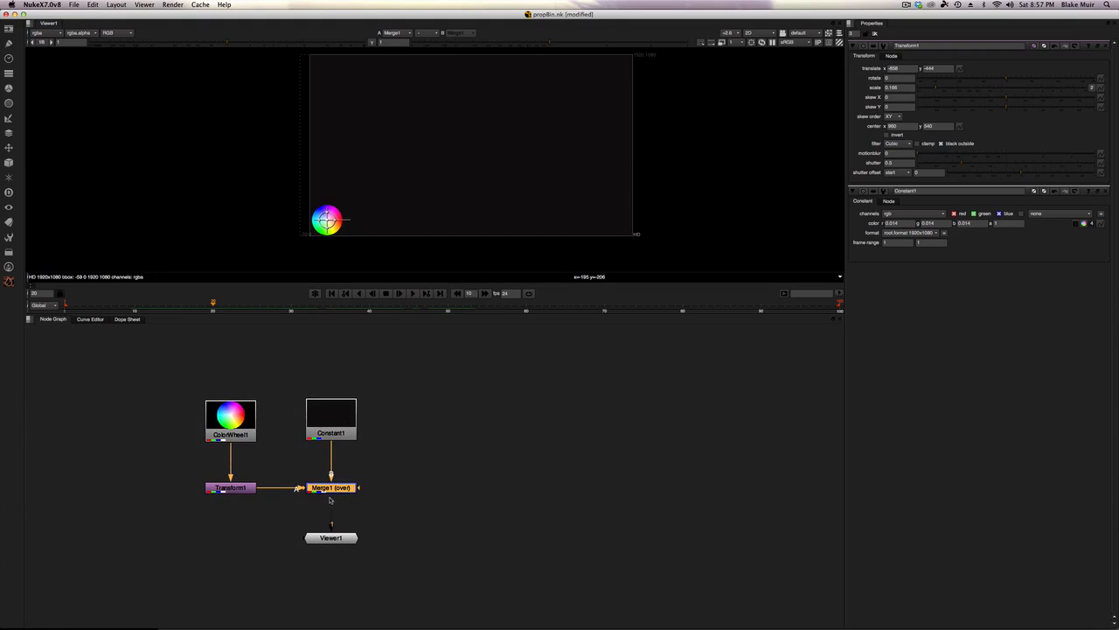
pyautogui.click(331, 537)
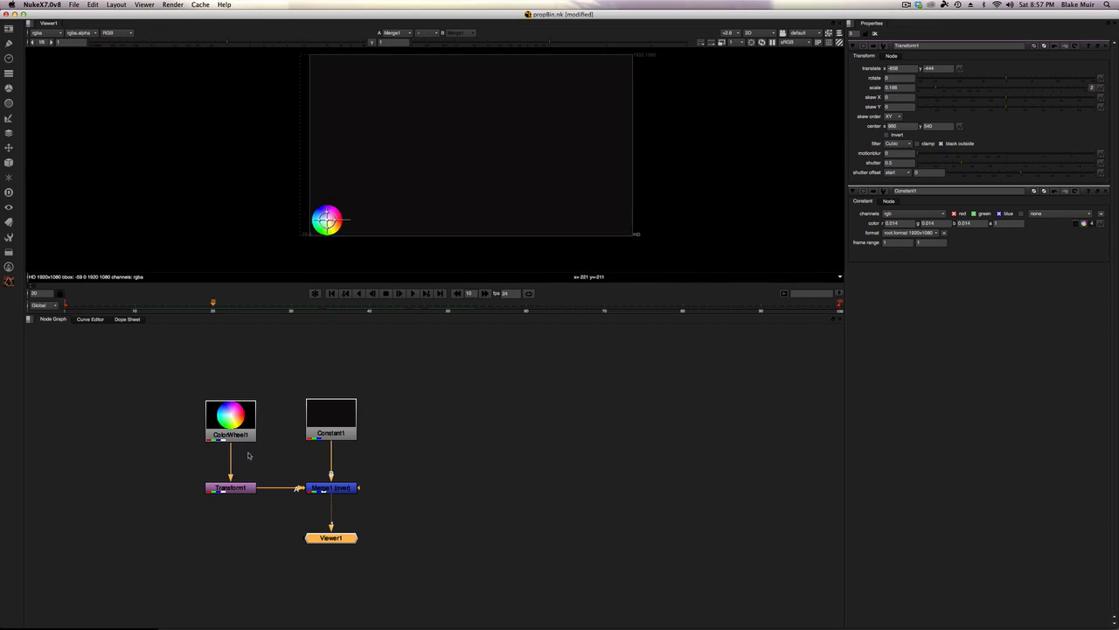
pyautogui.click(240, 491)
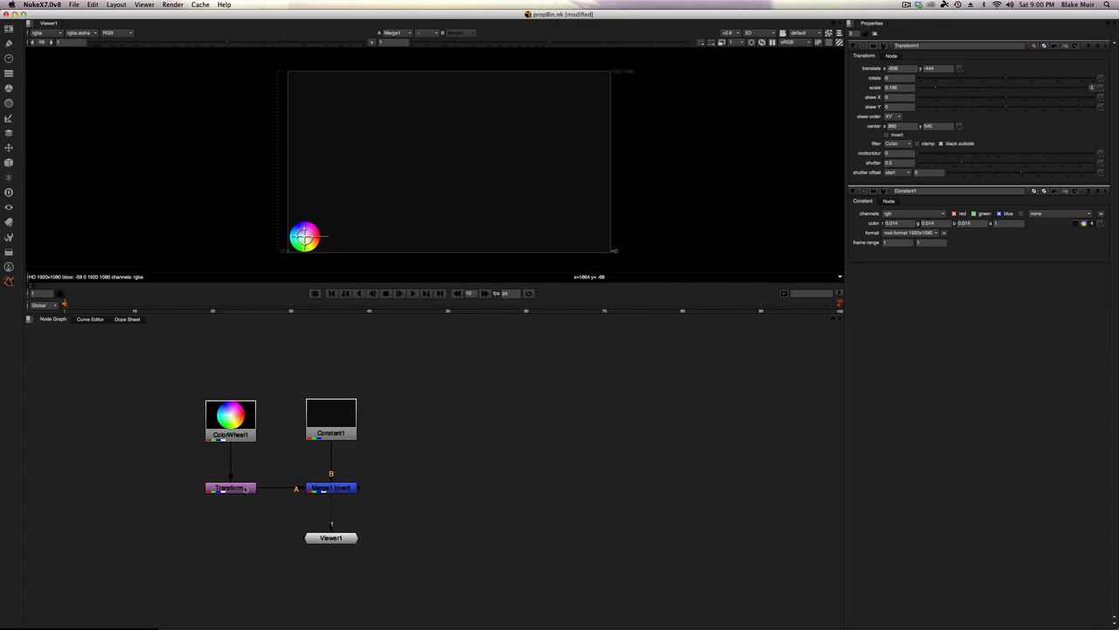
pyautogui.click(245, 488)
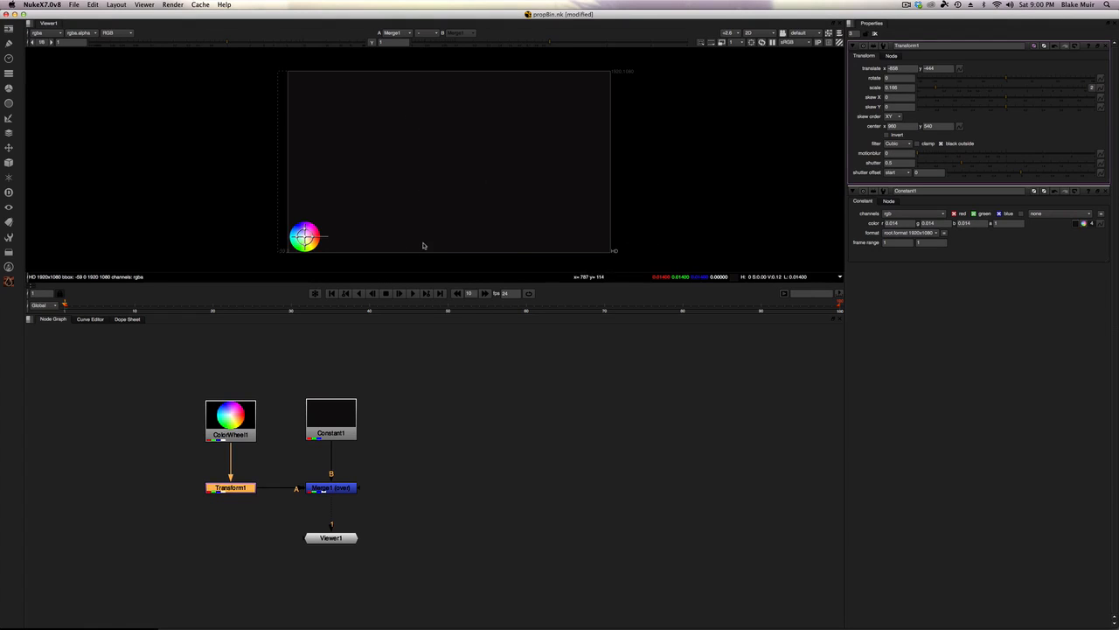
# Step: Set a keyframe on Transform1's translate x at frame 1
pyautogui.rightClick(903, 68)
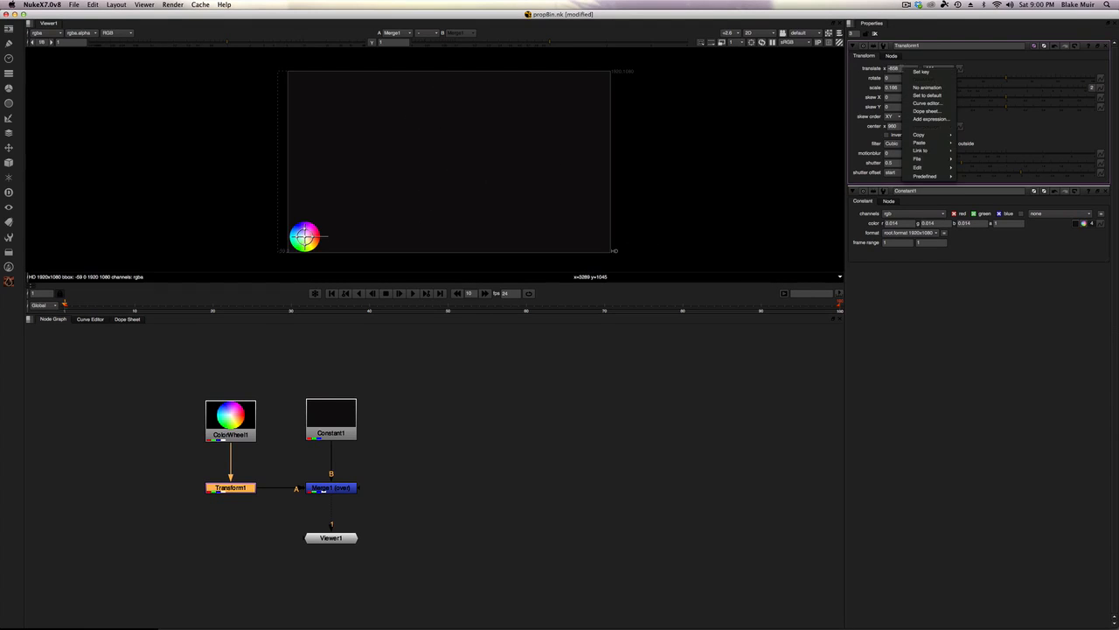
pyautogui.click(919, 73)
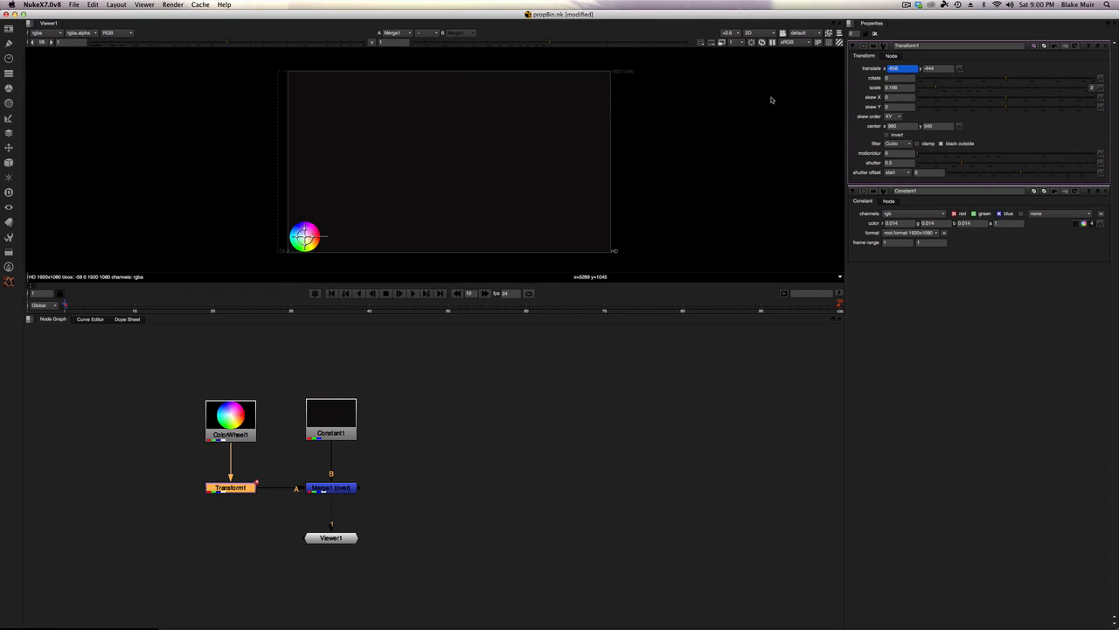
# Step: At frame 50, key translate x so the color wheel moves to the frame's right edge
pyautogui.moveTo(64, 304); pyautogui.dragTo(446, 310)
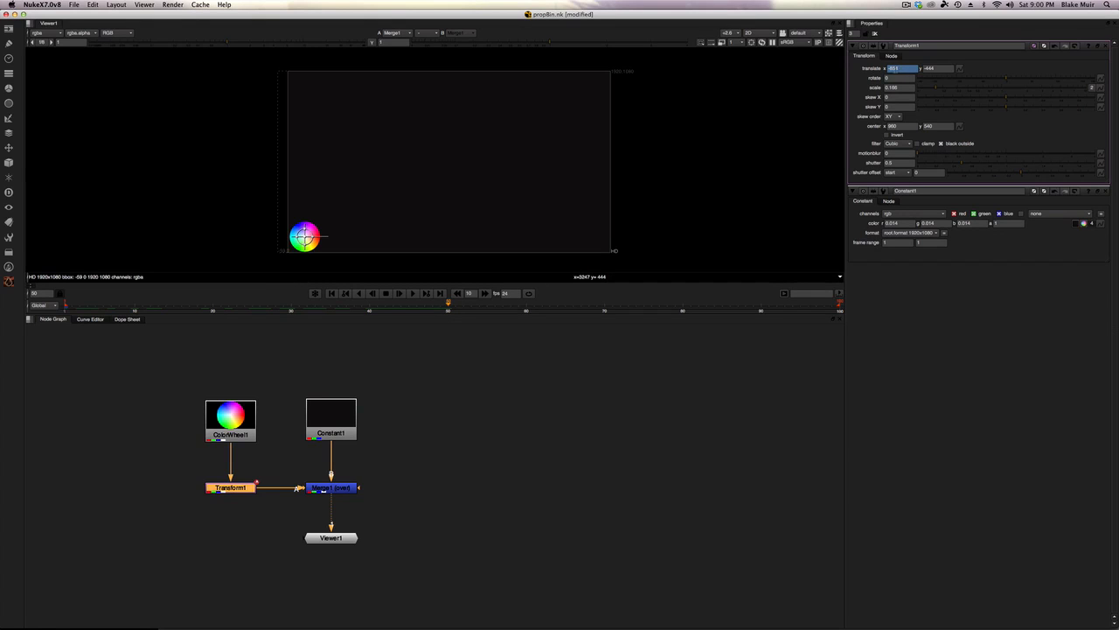
pyautogui.write('-158')
pyautogui.press('Return')
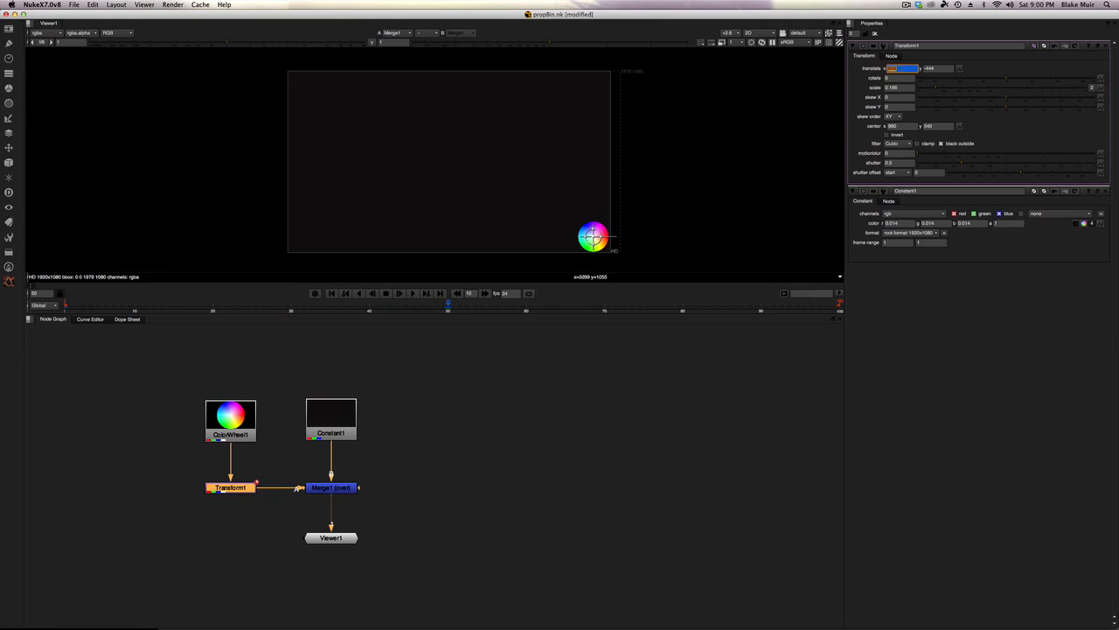
# Step: Review the translate x animation menu options and scrub the timeline to preview the wheel's motion
pyautogui.rightClick(903, 68)
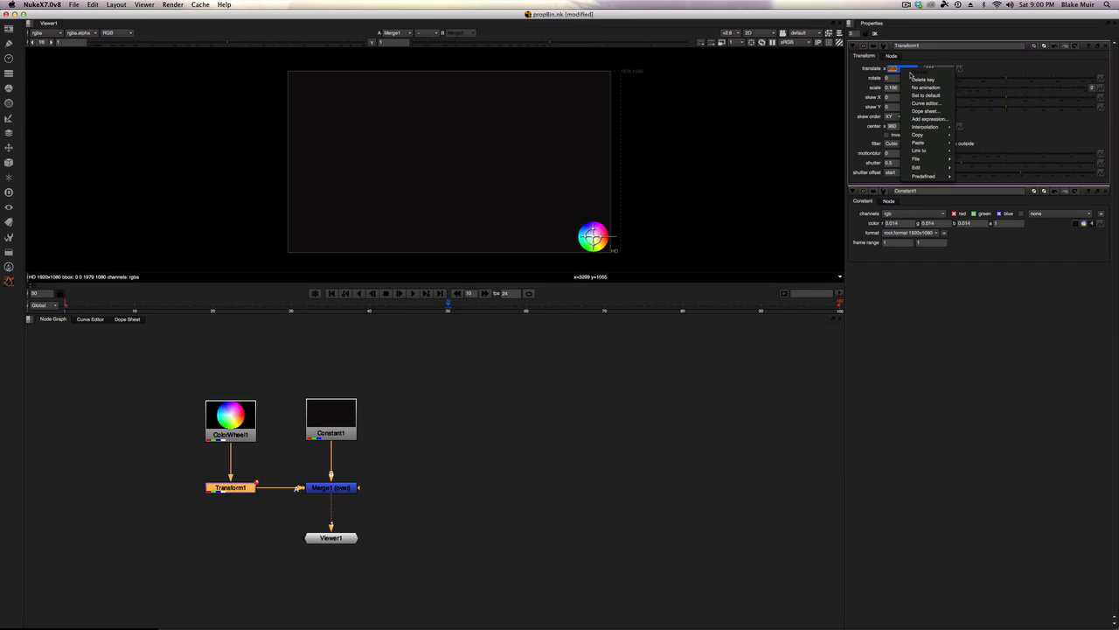
pyautogui.click(900, 66)
pyautogui.rightClick(910, 67)
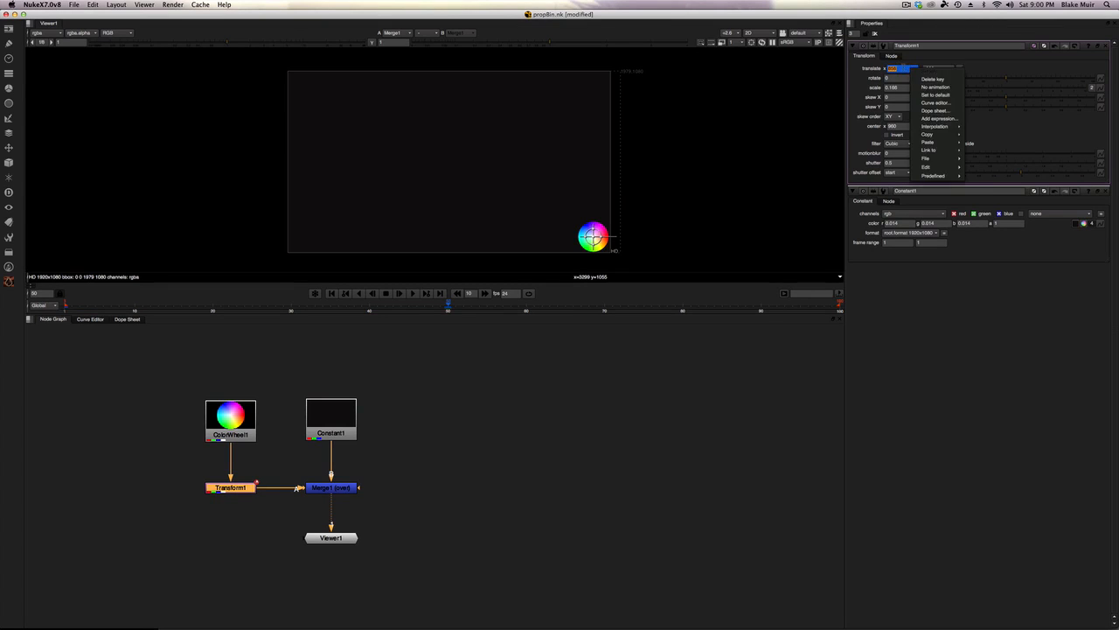
pyautogui.click(881, 73)
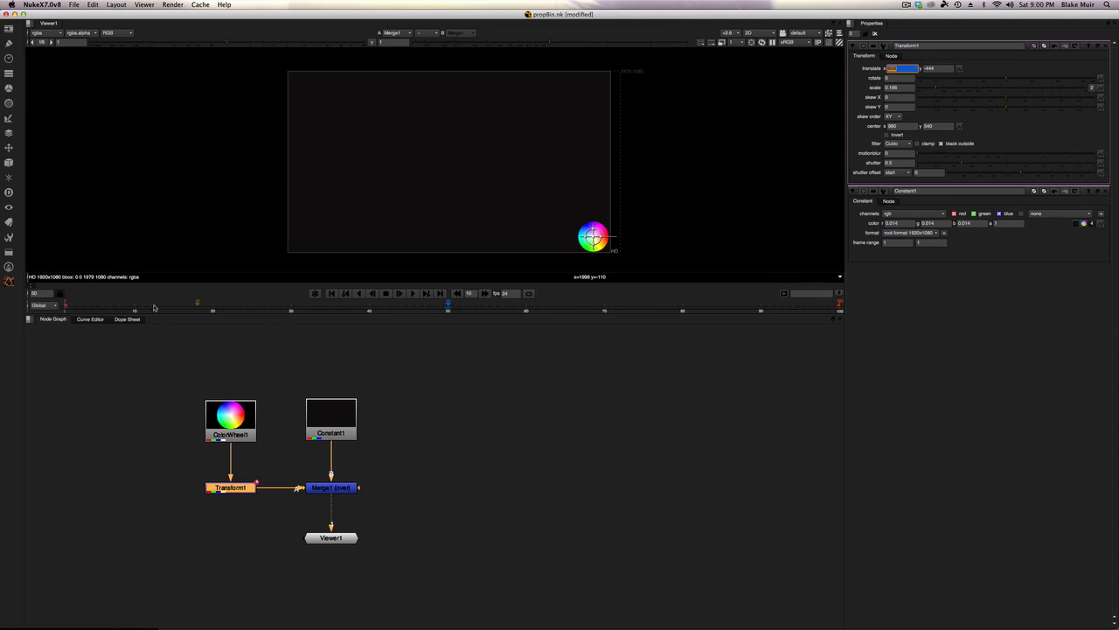
pyautogui.moveTo(66, 308); pyautogui.dragTo(191, 308)
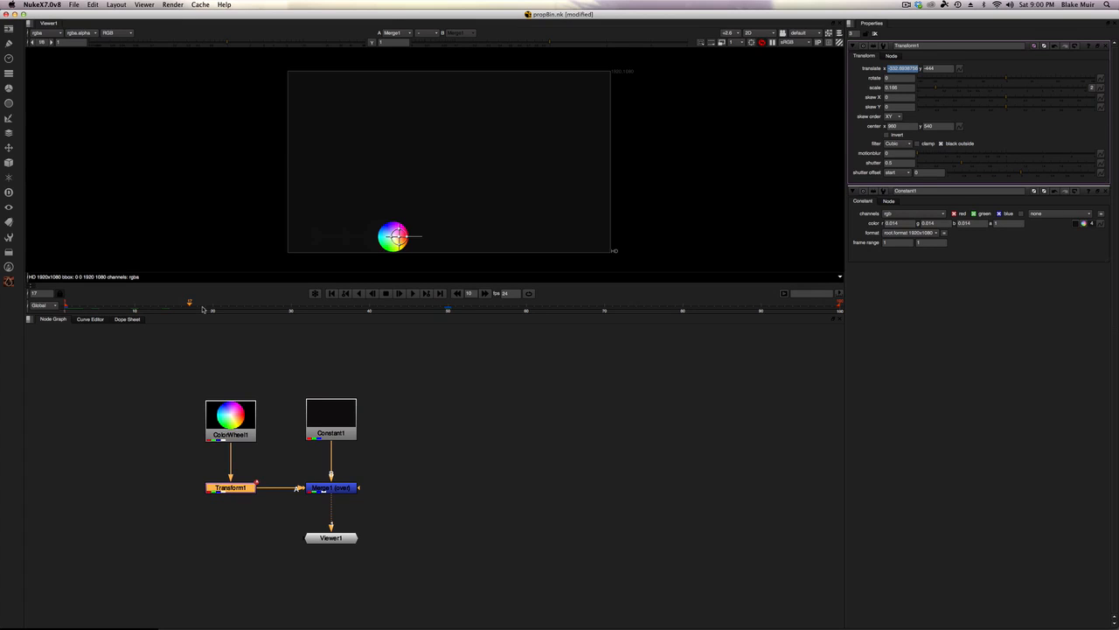
pyautogui.moveTo(202, 310); pyautogui.dragTo(236, 310)
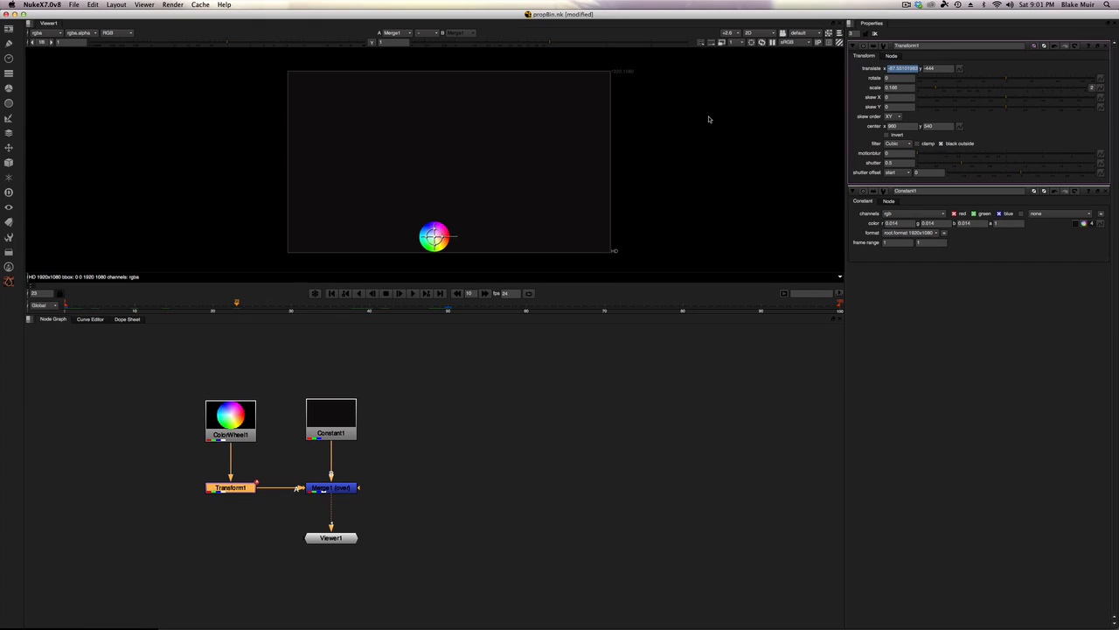
# Step: Enable the viewer's region of interest and fit it around the wheel's horizontal path
pyautogui.click(751, 42)
pyautogui.moveTo(452, 124); pyautogui.dragTo(444, 209)
pyautogui.moveTo(365, 232); pyautogui.dragTo(274, 239)
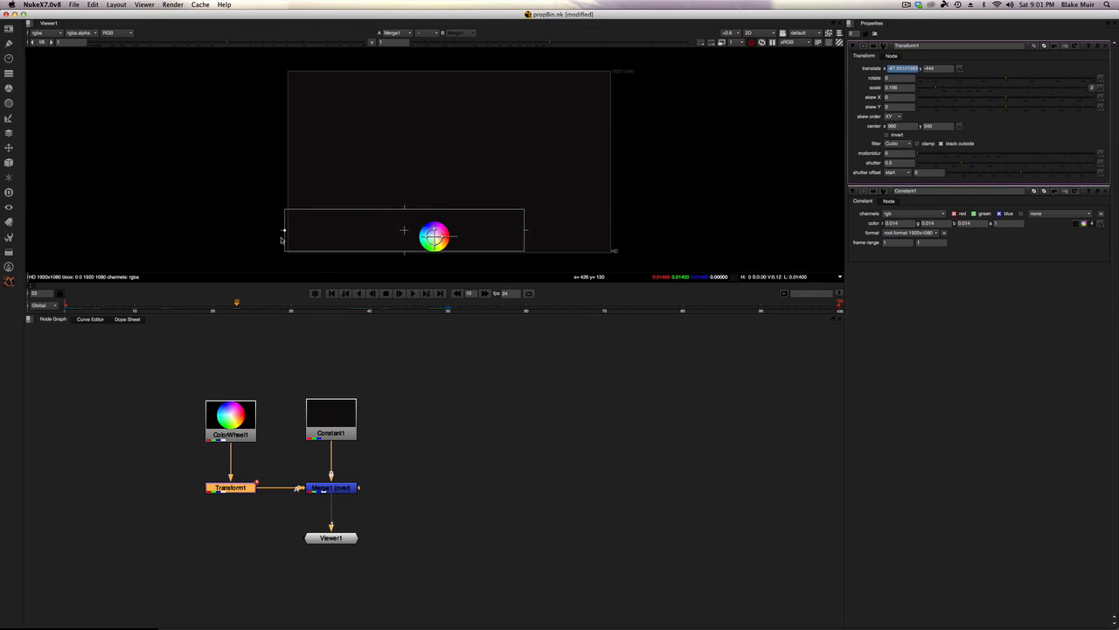
pyautogui.moveTo(525, 231); pyautogui.dragTo(615, 230)
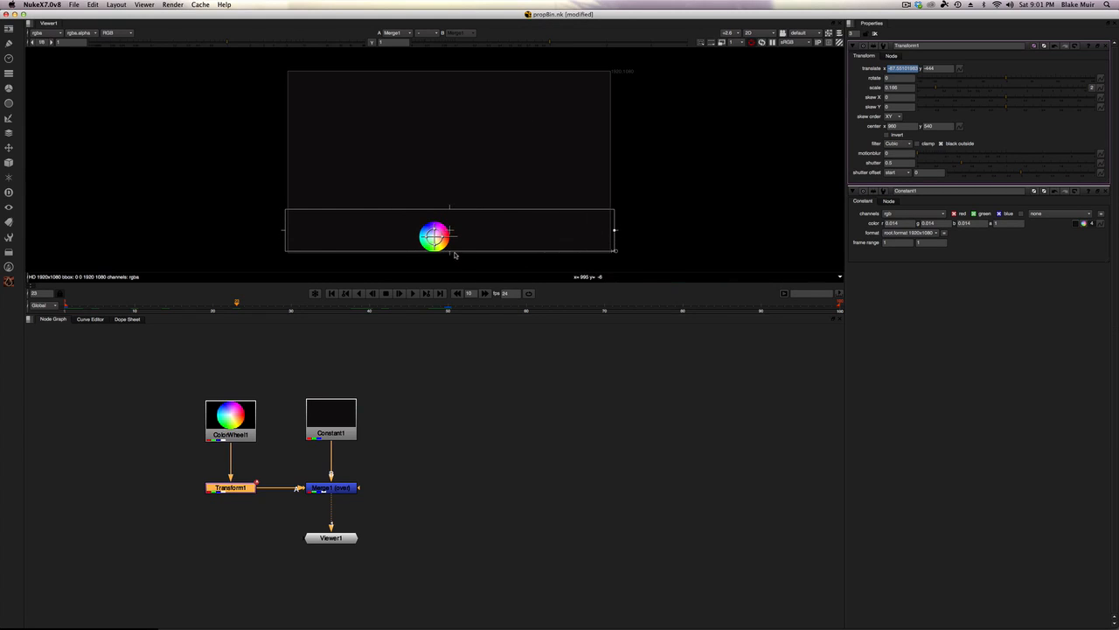
pyautogui.moveTo(454, 252); pyautogui.dragTo(454, 255)
pyautogui.moveTo(449, 208); pyautogui.dragTo(449, 215)
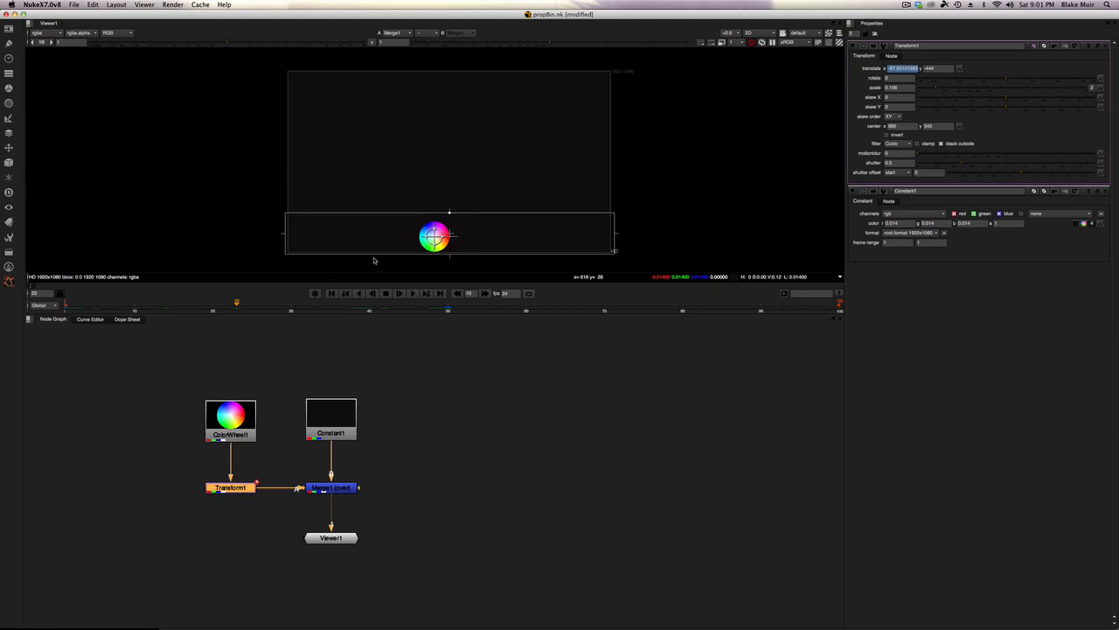
# Step: Set the viewer's downrez to 2 and scrub through the animation
pyautogui.moveTo(83, 311); pyautogui.dragTo(354, 313)
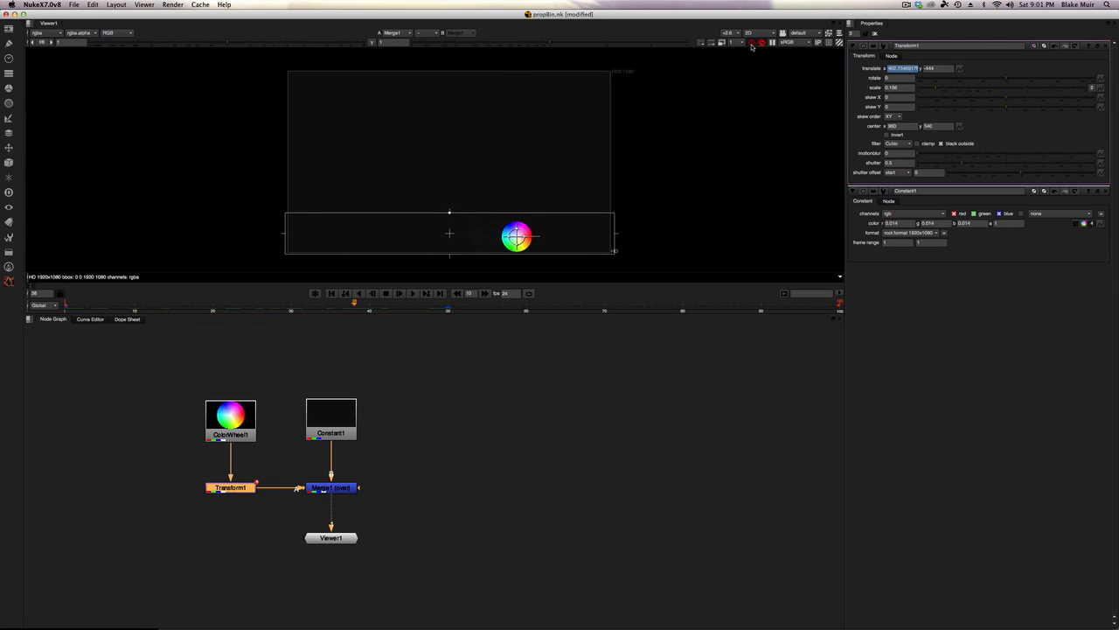
pyautogui.click(737, 42)
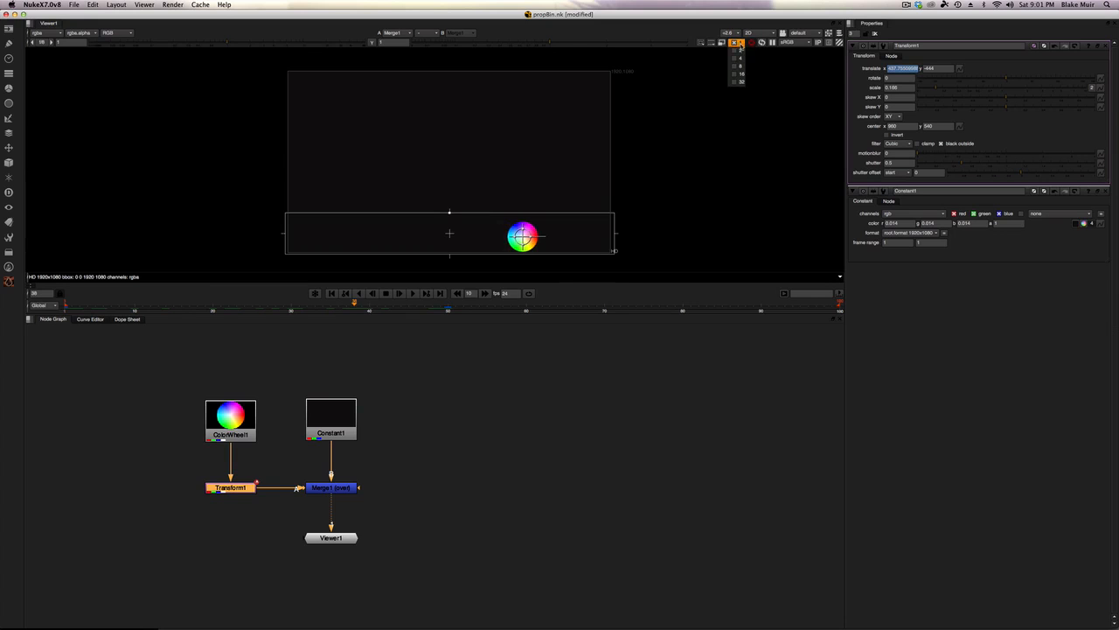
pyautogui.click(740, 55)
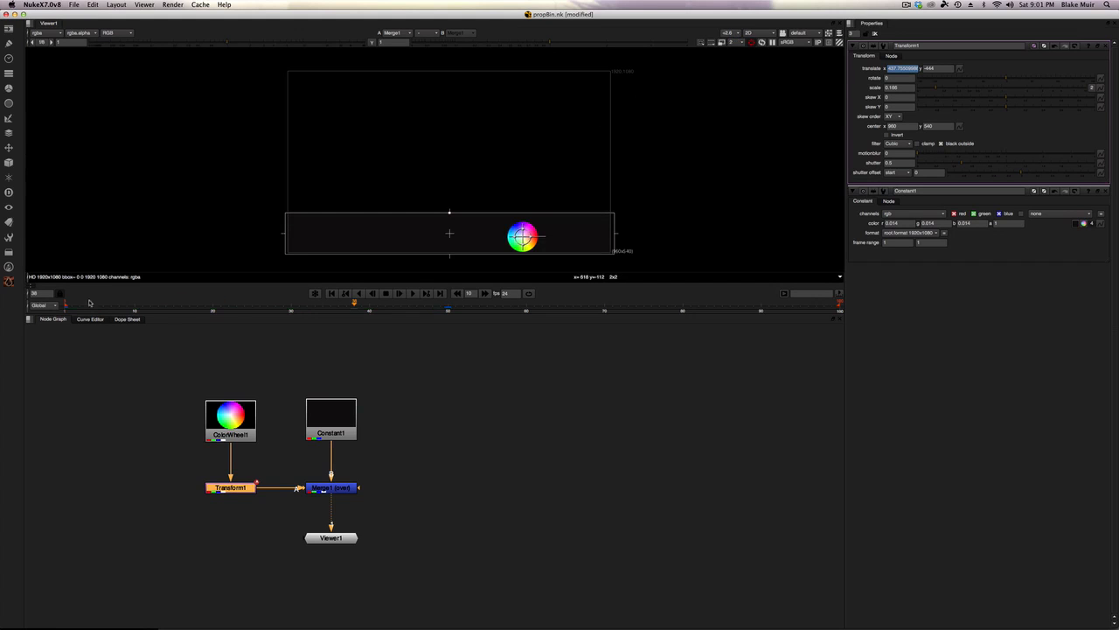
pyautogui.moveTo(81, 305); pyautogui.dragTo(434, 307)
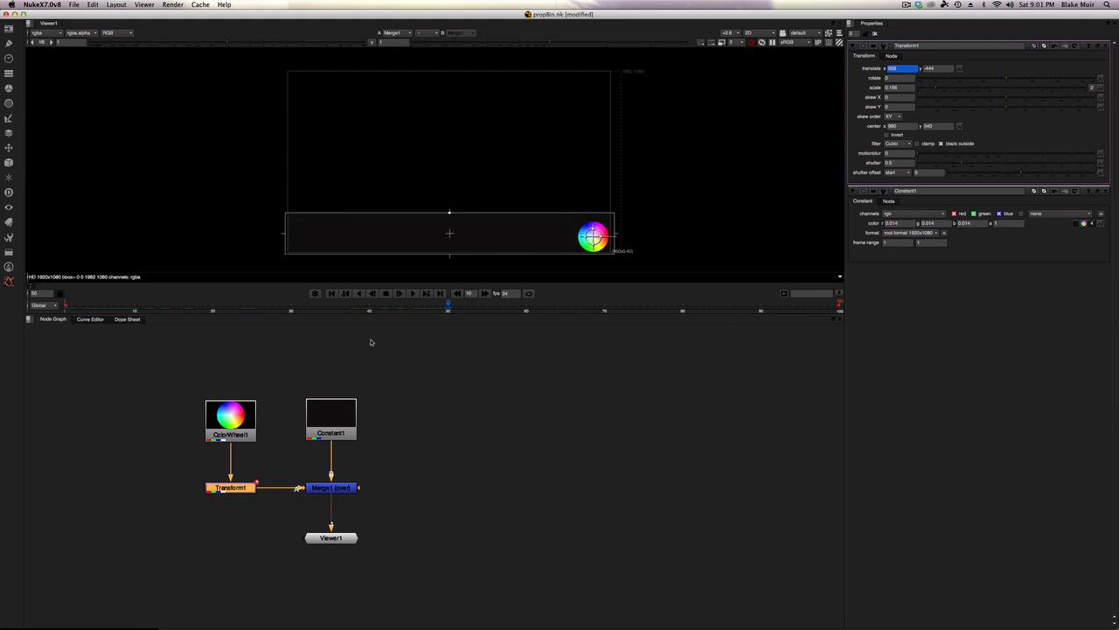
# Step: Set the playback range to 1-50, then play and stop the animation
pyautogui.click(841, 295)
pyautogui.click(823, 295)
pyautogui.write('50')
pyautogui.click(413, 297)
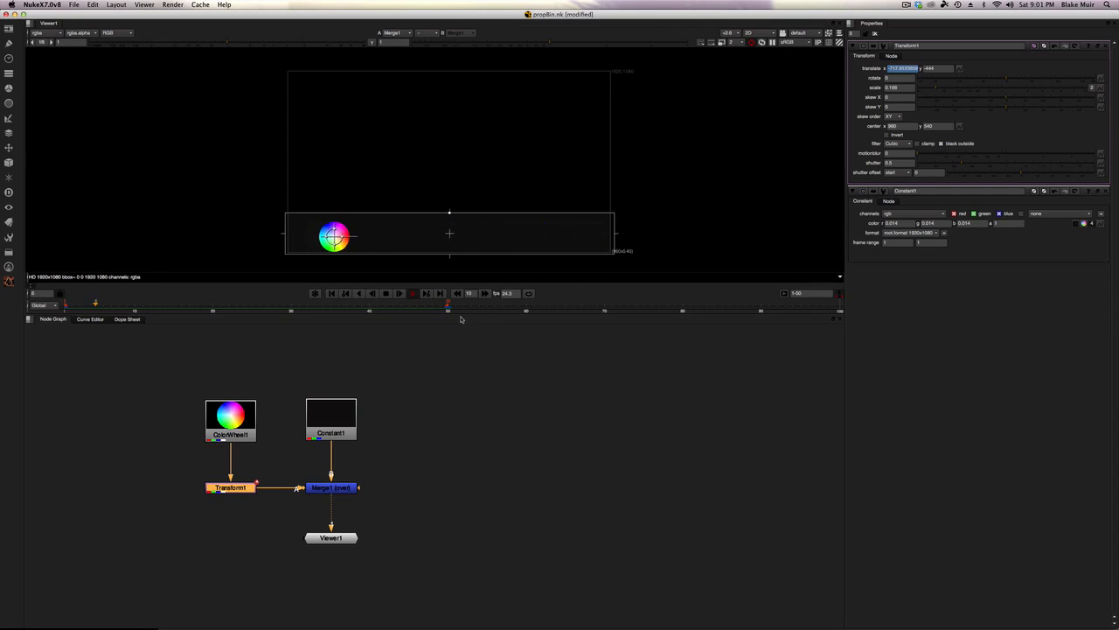
pyautogui.click(386, 294)
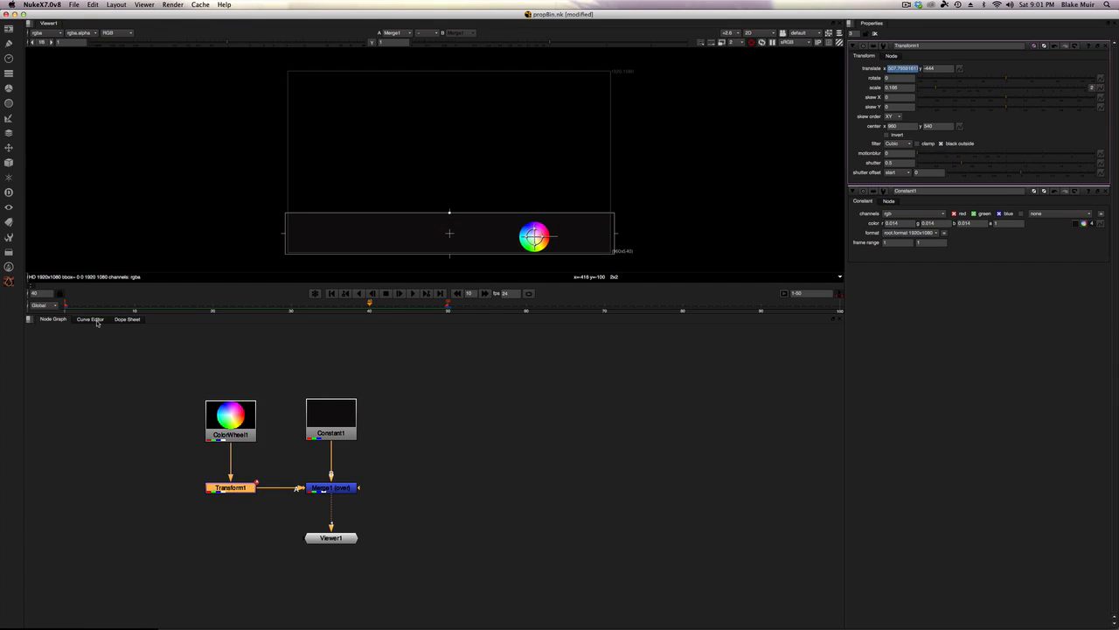
# Step: Open the Curve Editor and display Transform1's translate x curve
pyautogui.click(92, 320)
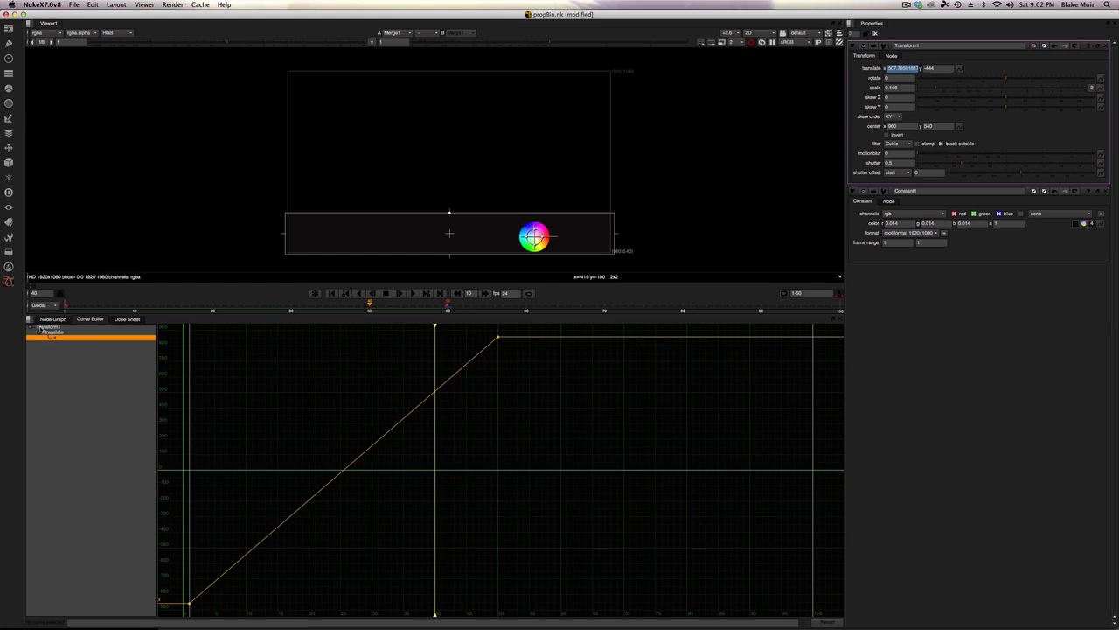
pyautogui.click(58, 333)
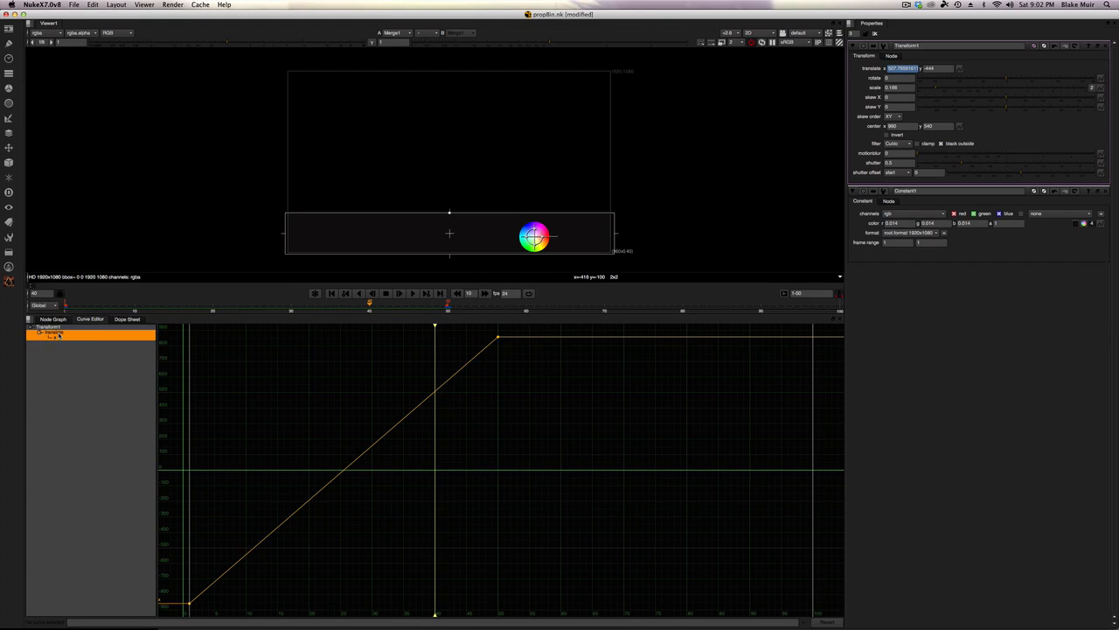
pyautogui.click(58, 350)
pyautogui.click(54, 341)
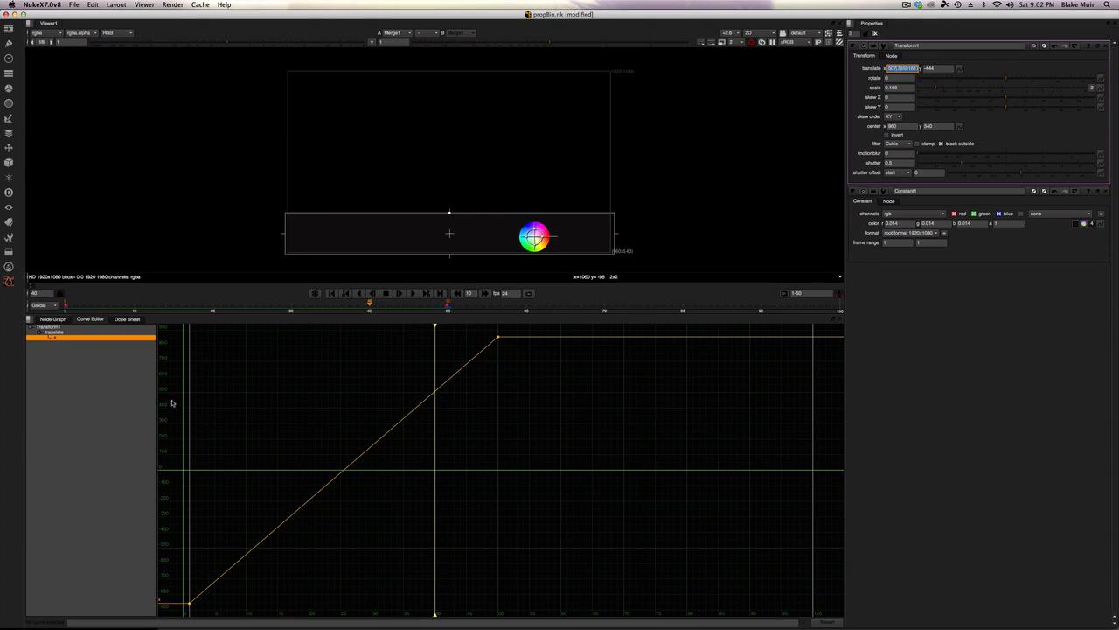
# Step: Select the first and last keyframes of the translate x curve and inspect the curve
pyautogui.moveTo(202, 580); pyautogui.dragTo(189, 609)
pyautogui.click(189, 604)
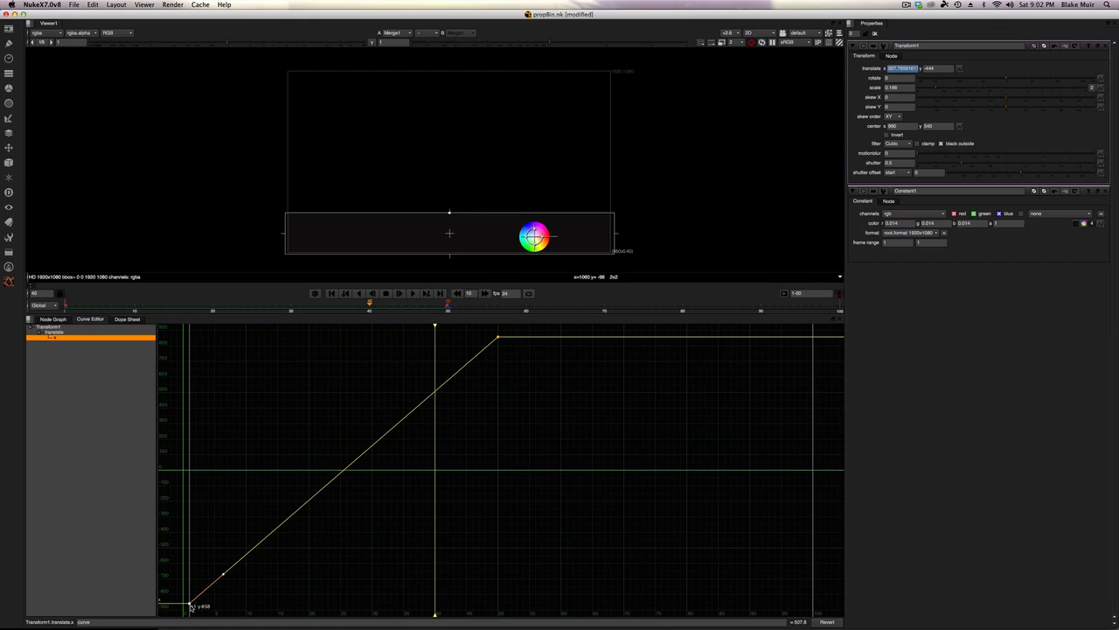
pyautogui.click(498, 338)
pyautogui.click(450, 436)
pyautogui.moveTo(435, 615)
pyautogui.mouseDown()
pyautogui.moveTo(420, 616)
pyautogui.moveTo(448, 615)
pyautogui.mouseUp()
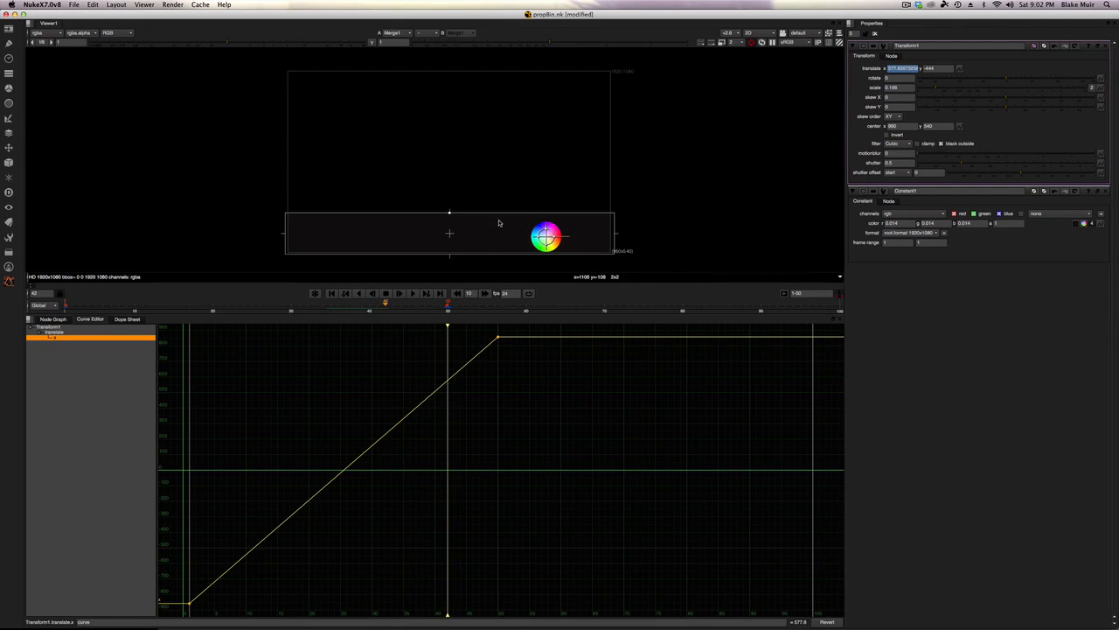
pyautogui.keyDown('alt'); pyautogui.moveTo(509, 344); pyautogui.dragTo(510, 397, button='middle'); pyautogui.keyUp('alt')
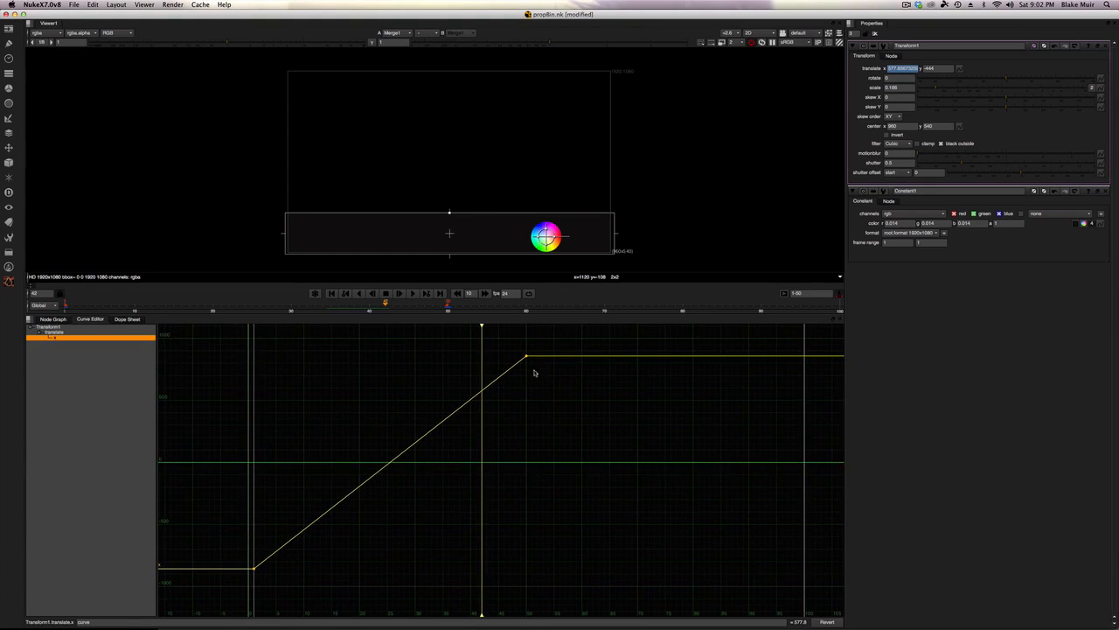
# Step: Select both keyframes of the translate x curve and shift them slightly
pyautogui.moveTo(585, 344); pyautogui.dragTo(230, 602)
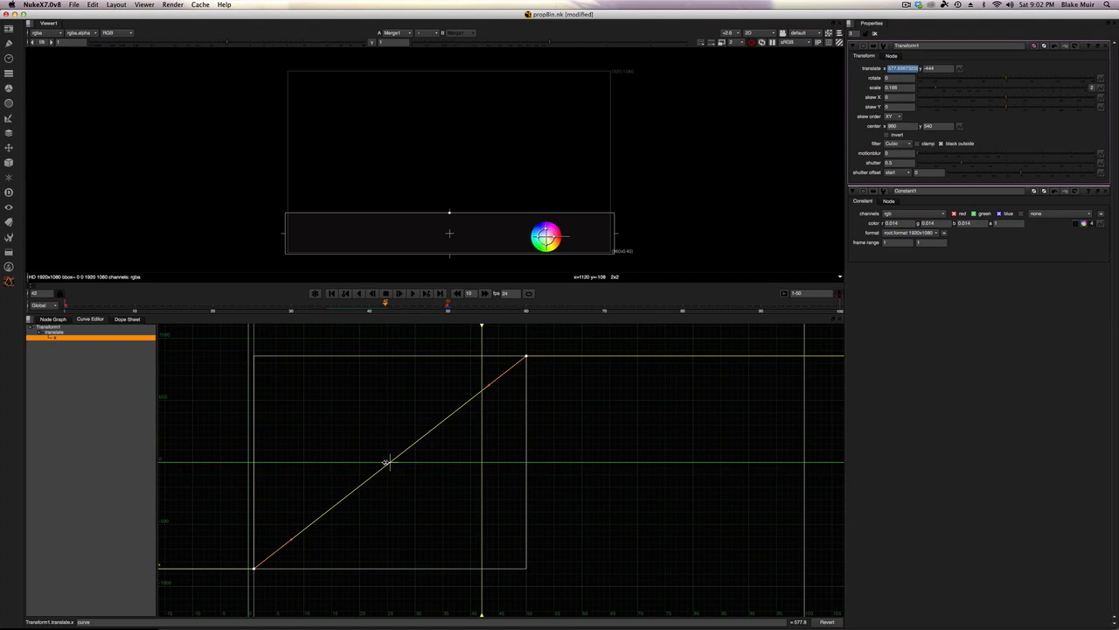
pyautogui.moveTo(387, 461)
pyautogui.mouseDown()
pyautogui.moveTo(489, 470)
pyautogui.moveTo(380, 477)
pyautogui.moveTo(492, 475)
pyautogui.moveTo(390, 480)
pyautogui.mouseUp()
pyautogui.moveTo(390, 459)
pyautogui.mouseDown()
pyautogui.moveTo(391, 424)
pyautogui.moveTo(391, 486)
pyautogui.moveTo(393, 452)
pyautogui.moveTo(392, 473)
pyautogui.moveTo(400, 459)
pyautogui.mouseUp()
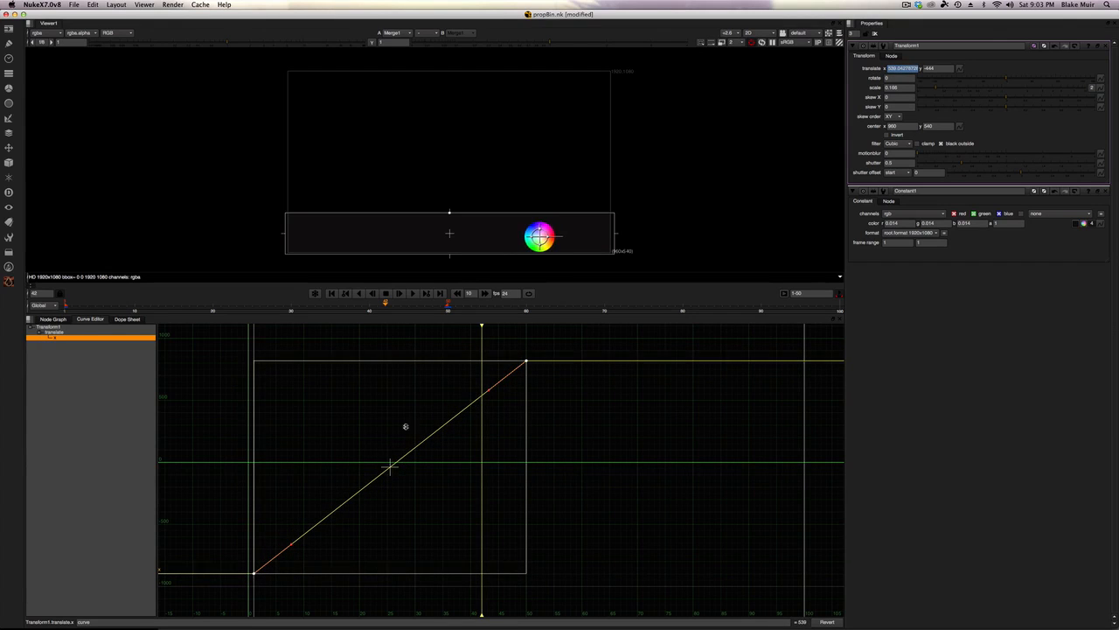
# Step: Shift both translate x keyframes 10 frames later, to frames 11 and 60, and nudge them slightly higher in value
pyautogui.moveTo(426, 308); pyautogui.dragTo(447, 308)
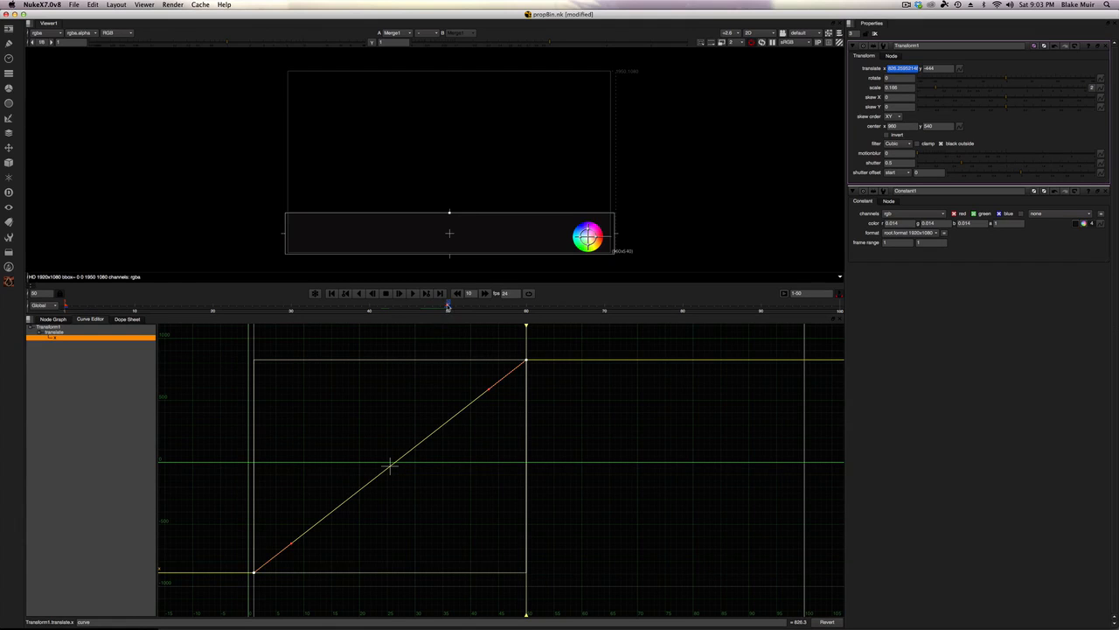
pyautogui.moveTo(448, 307); pyautogui.dragTo(525, 309)
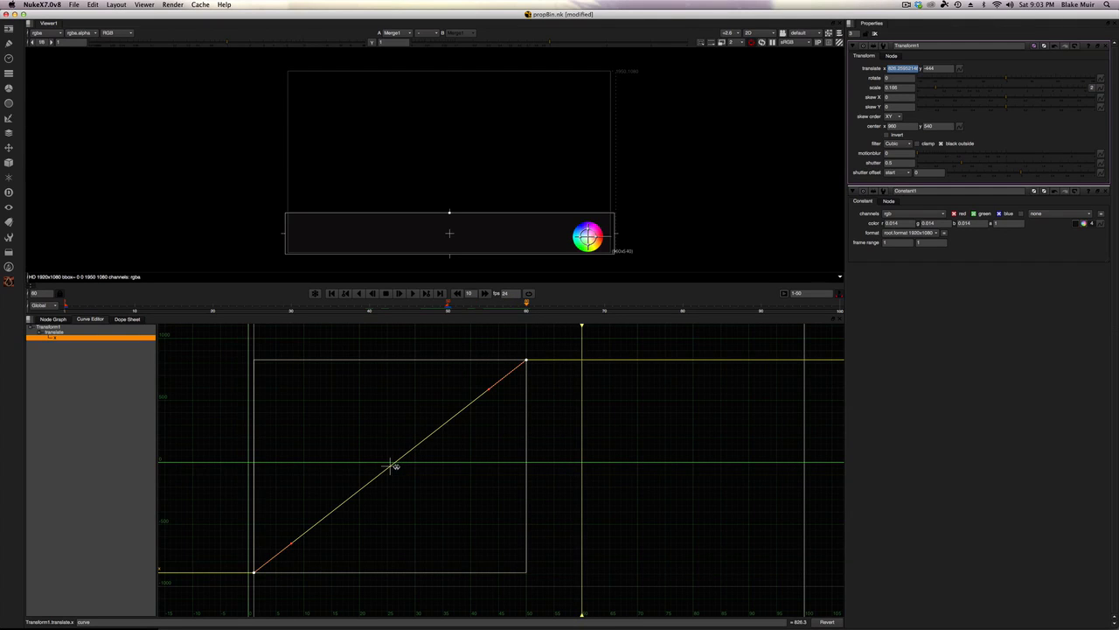
pyautogui.moveTo(395, 466); pyautogui.dragTo(452, 468)
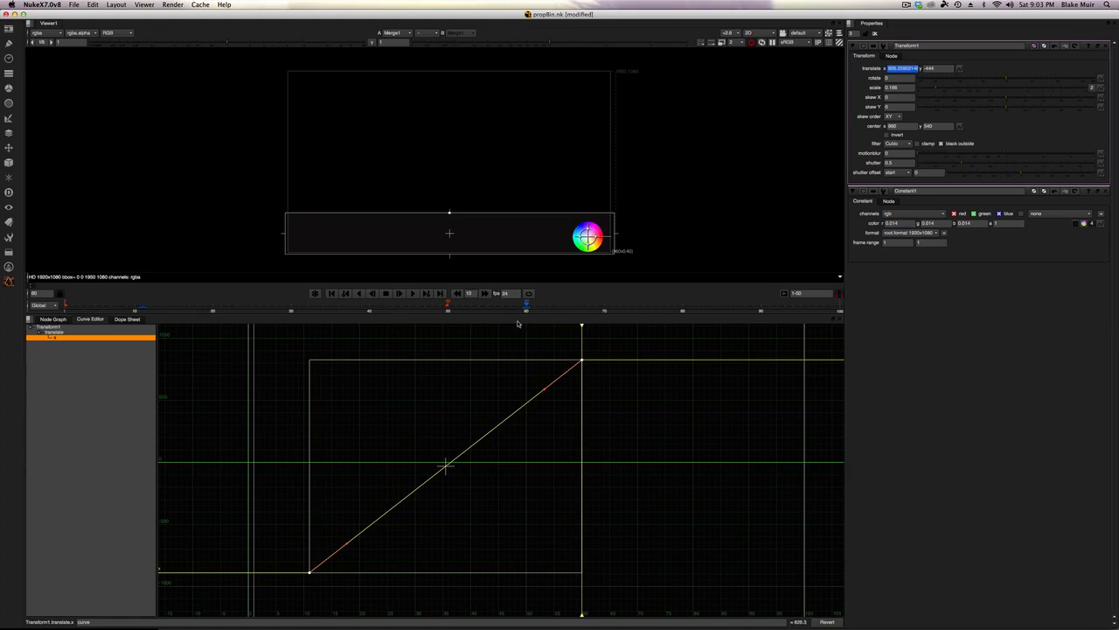
pyautogui.moveTo(526, 305)
pyautogui.mouseDown()
pyautogui.moveTo(65, 305)
pyautogui.moveTo(527, 306)
pyautogui.moveTo(142, 316)
pyautogui.mouseUp()
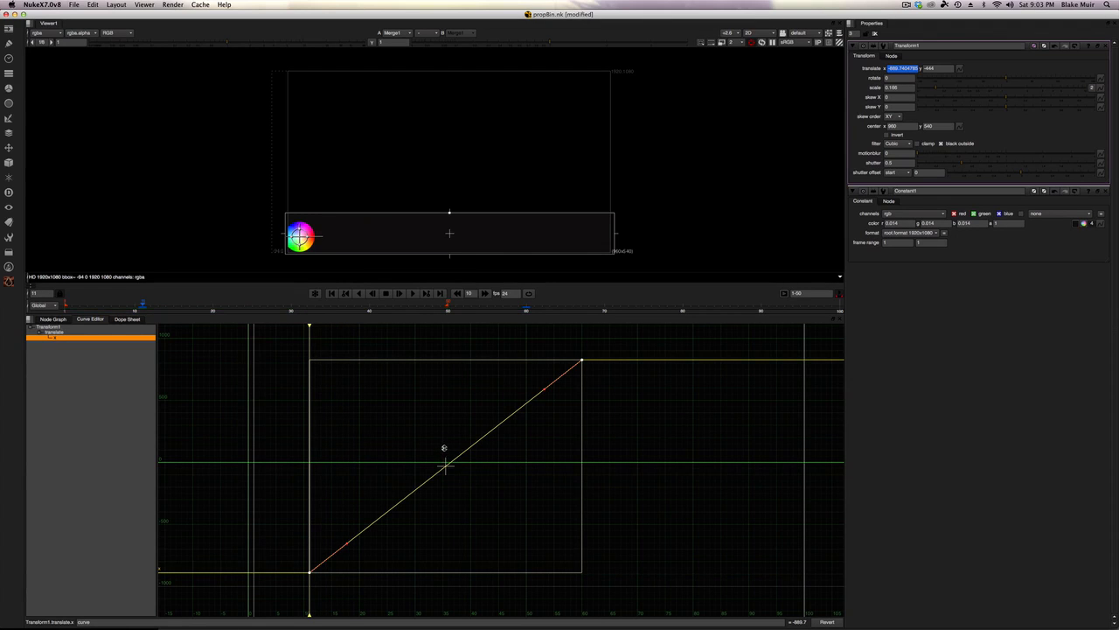
pyautogui.moveTo(445, 464)
pyautogui.mouseDown()
pyautogui.moveTo(445, 482)
pyautogui.moveTo(446, 447)
pyautogui.moveTo(446, 470)
pyautogui.moveTo(447, 459)
pyautogui.mouseUp()
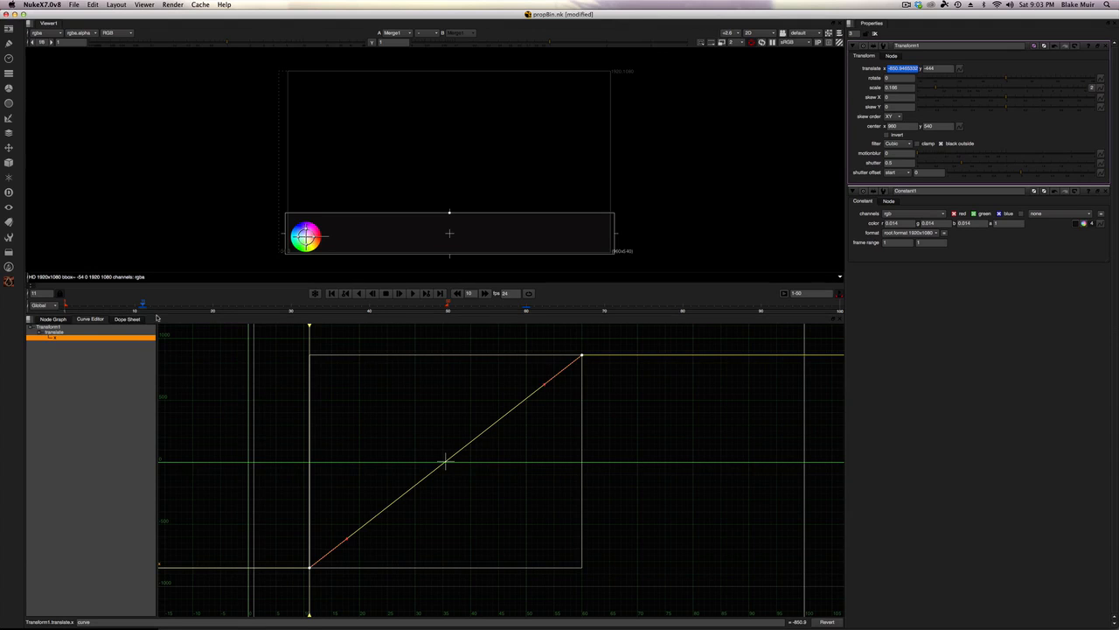
# Step: Set the playback range to 1-60, then play and stop the animation
pyautogui.moveTo(144, 308); pyautogui.dragTo(479, 311)
pyautogui.click(814, 293)
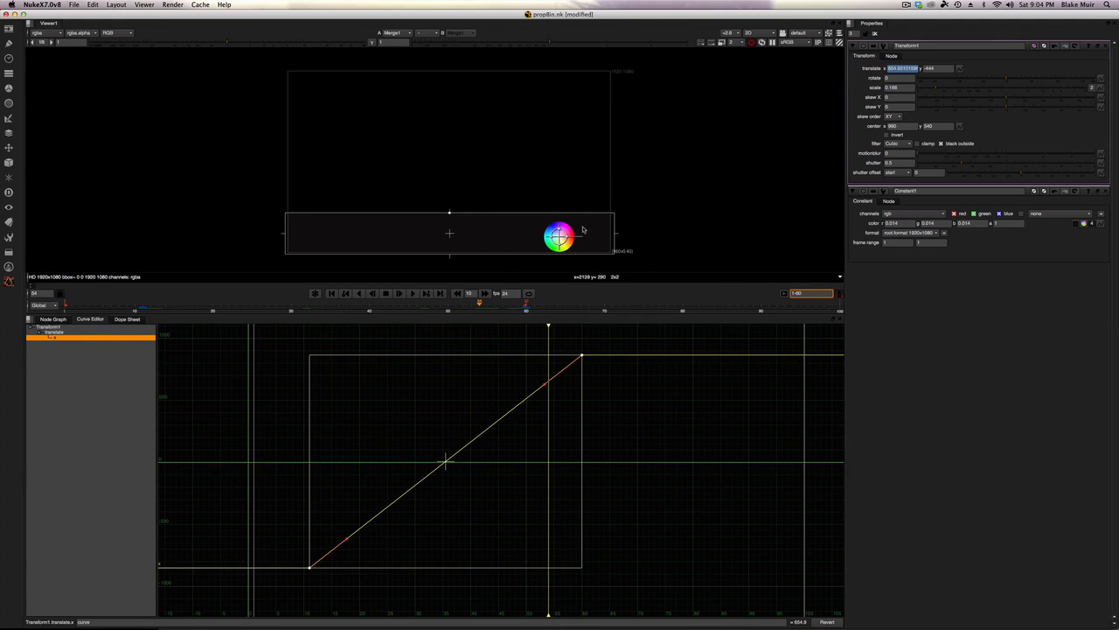
pyautogui.moveTo(77, 304)
pyautogui.mouseDown()
pyautogui.moveTo(244, 303)
pyautogui.moveTo(66, 304)
pyautogui.mouseUp()
pyautogui.click(413, 294)
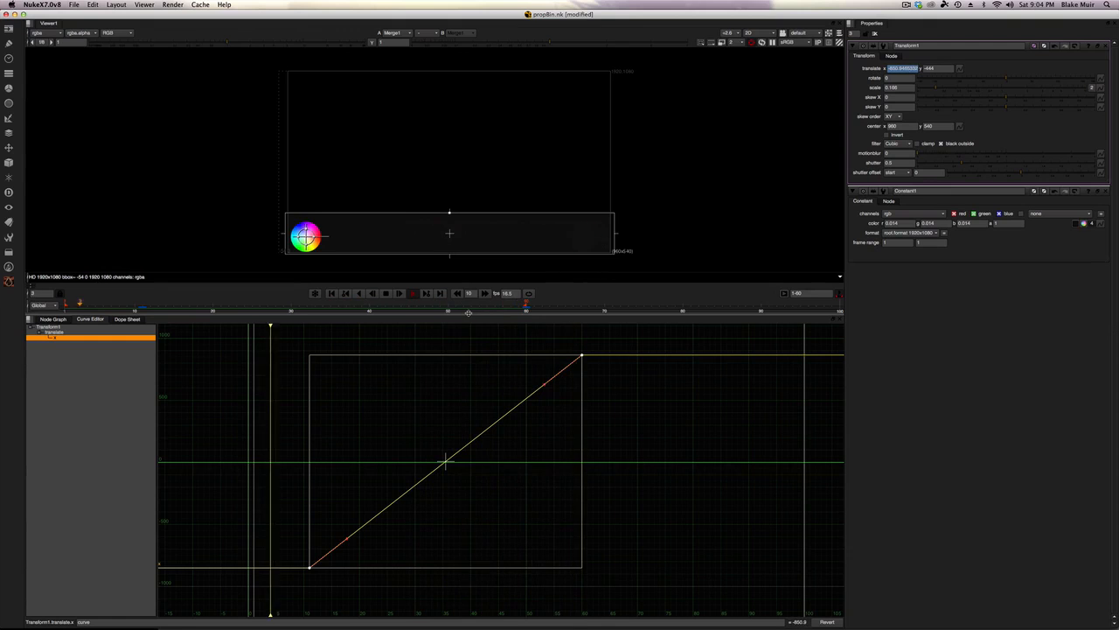
pyautogui.click(388, 295)
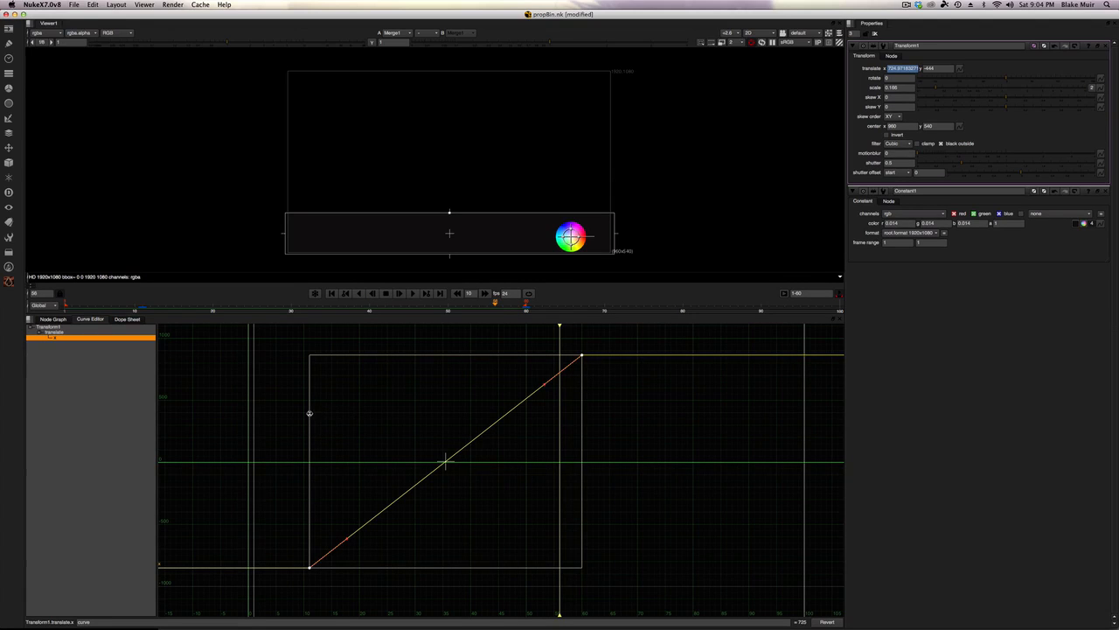
pyautogui.moveTo(309, 413)
pyautogui.mouseDown()
pyautogui.moveTo(473, 421)
pyautogui.moveTo(297, 425)
pyautogui.mouseUp()
pyautogui.moveTo(392, 355)
pyautogui.mouseDown()
pyautogui.moveTo(393, 473)
pyautogui.moveTo(403, 373)
pyautogui.mouseUp()
pyautogui.press('super+z')
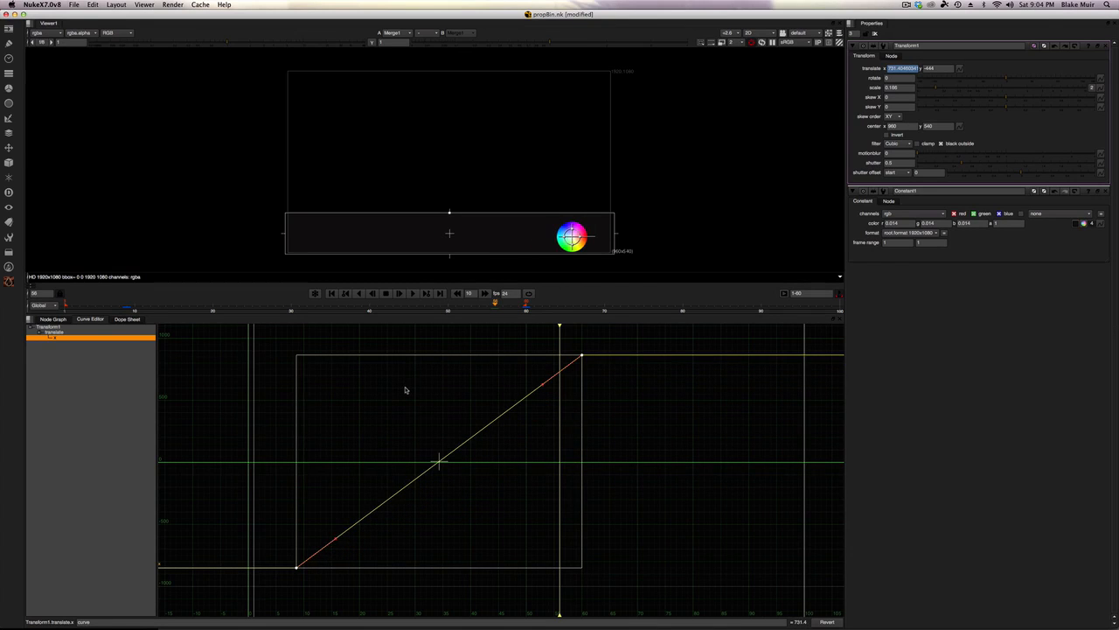
pyautogui.press('super+z')
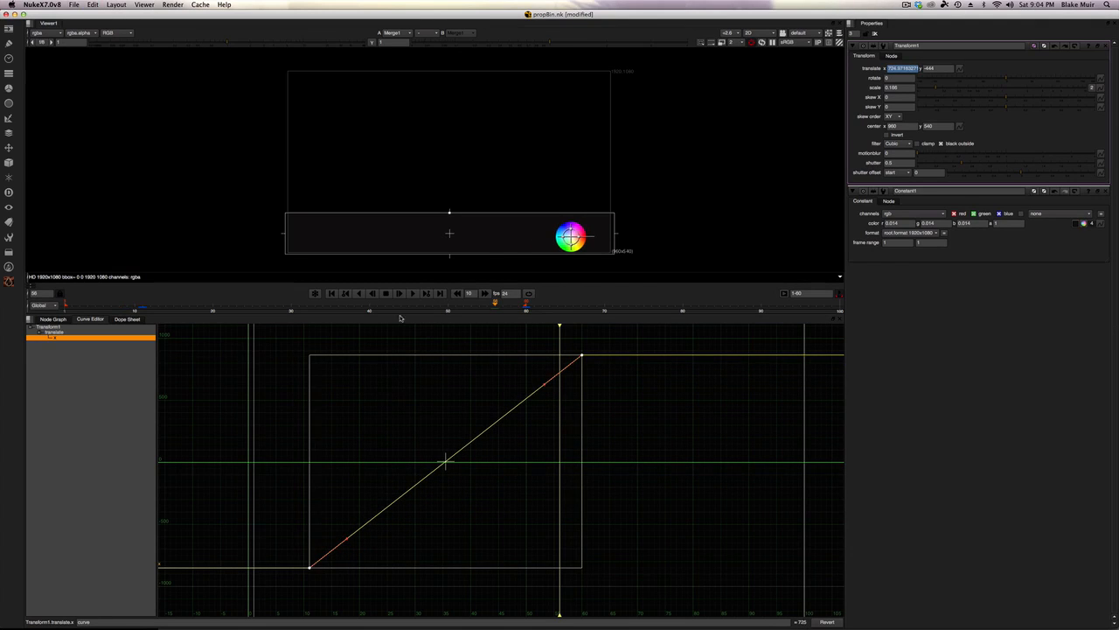
# Step: Select the first keyframe and flatten its tangent so the motion eases in
pyautogui.moveTo(526, 308); pyautogui.dragTo(144, 305)
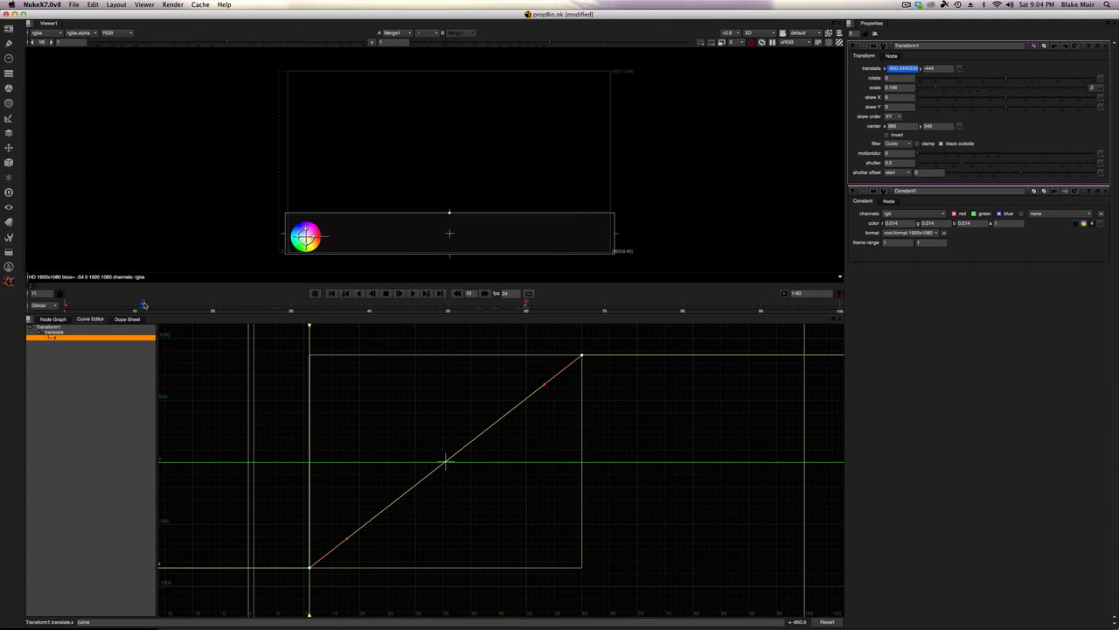
pyautogui.click(289, 540)
pyautogui.moveTo(318, 533); pyautogui.dragTo(299, 575)
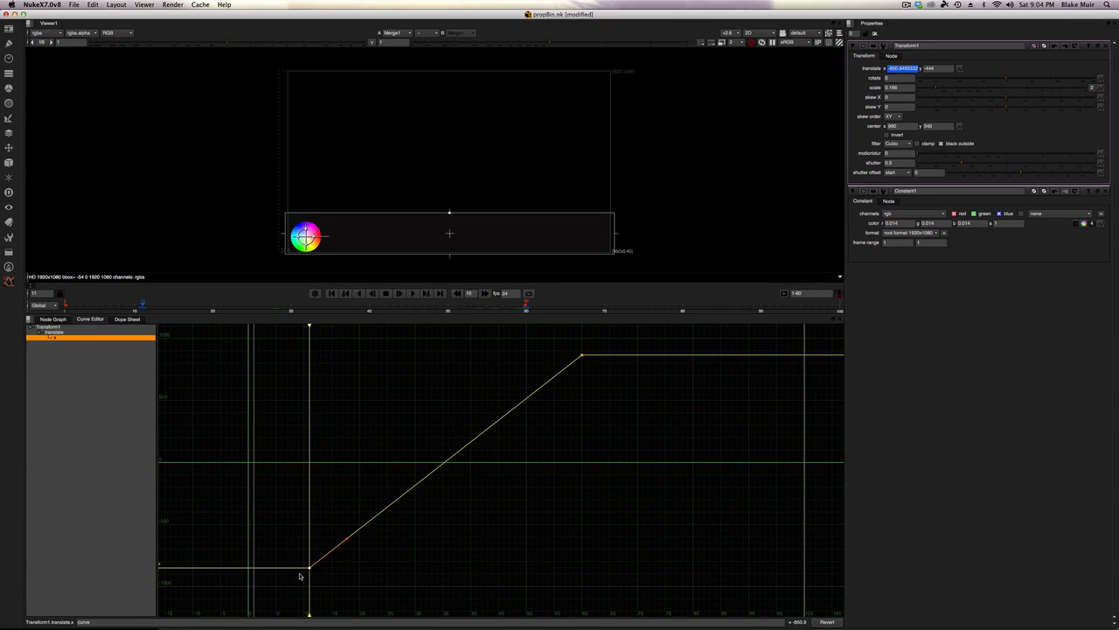
pyautogui.moveTo(565, 344); pyautogui.dragTo(610, 370)
pyautogui.moveTo(322, 546); pyautogui.dragTo(296, 592)
pyautogui.moveTo(573, 341); pyautogui.dragTo(610, 376)
pyautogui.moveTo(334, 521); pyautogui.dragTo(290, 584)
pyautogui.click(65, 308)
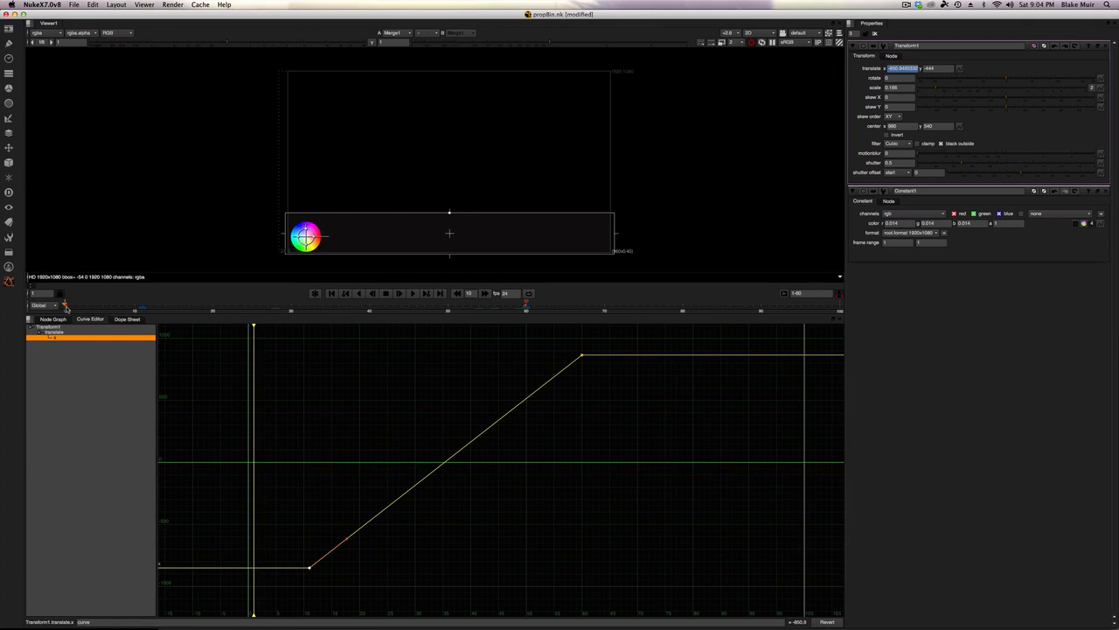
pyautogui.moveTo(65, 308)
pyautogui.mouseDown()
pyautogui.moveTo(395, 311)
pyautogui.moveTo(315, 306)
pyautogui.moveTo(524, 300)
pyautogui.moveTo(79, 305)
pyautogui.mouseUp()
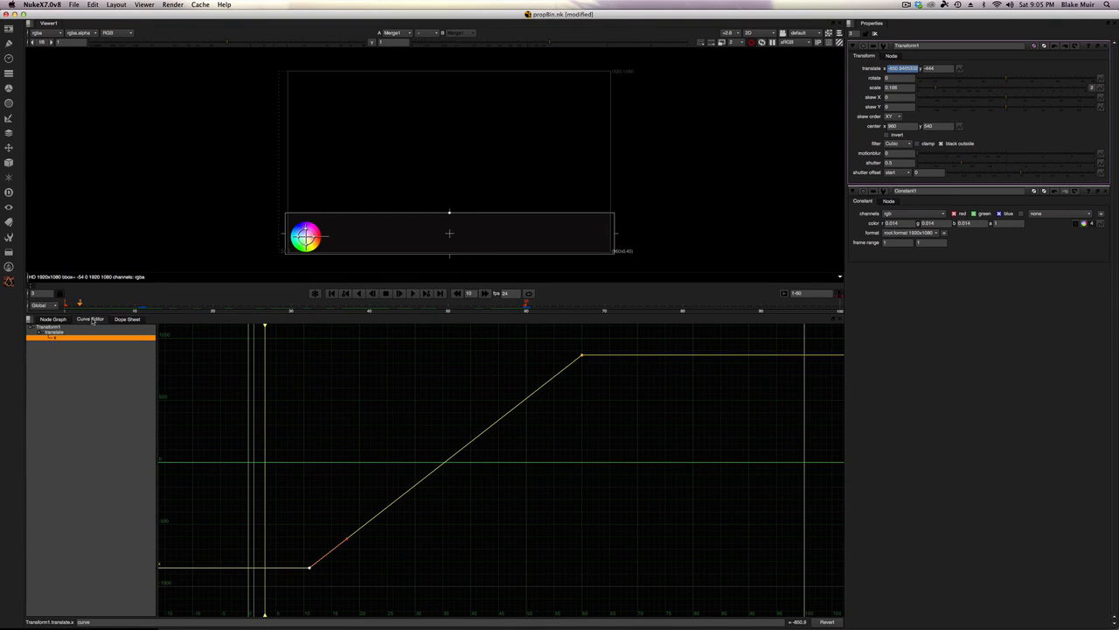
pyautogui.moveTo(80, 305); pyautogui.dragTo(129, 305)
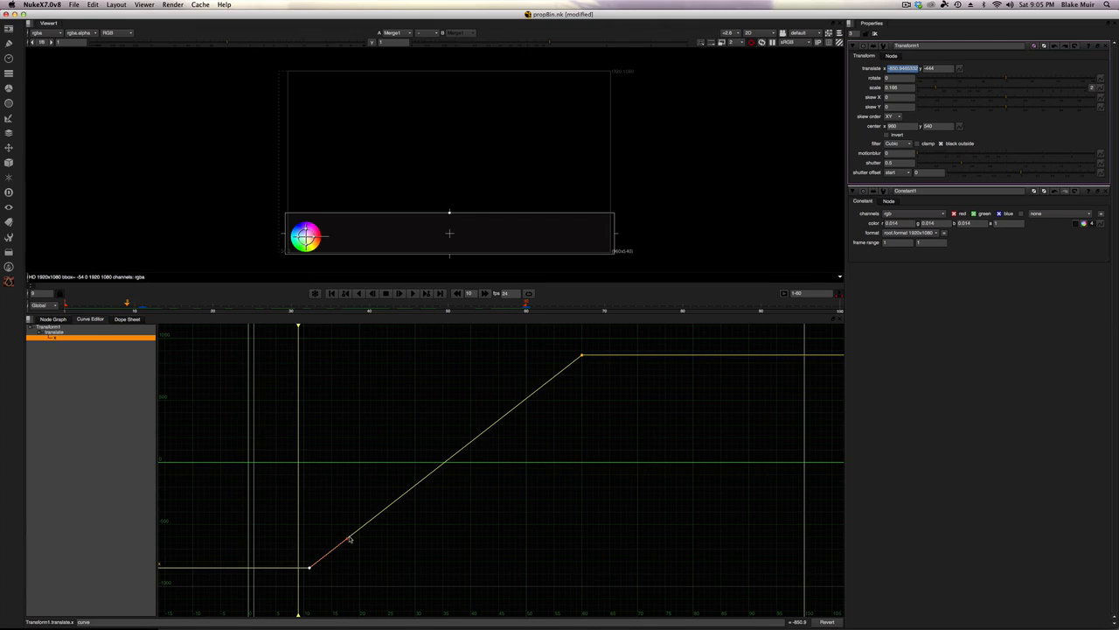
pyautogui.moveTo(347, 539); pyautogui.dragTo(356, 566)
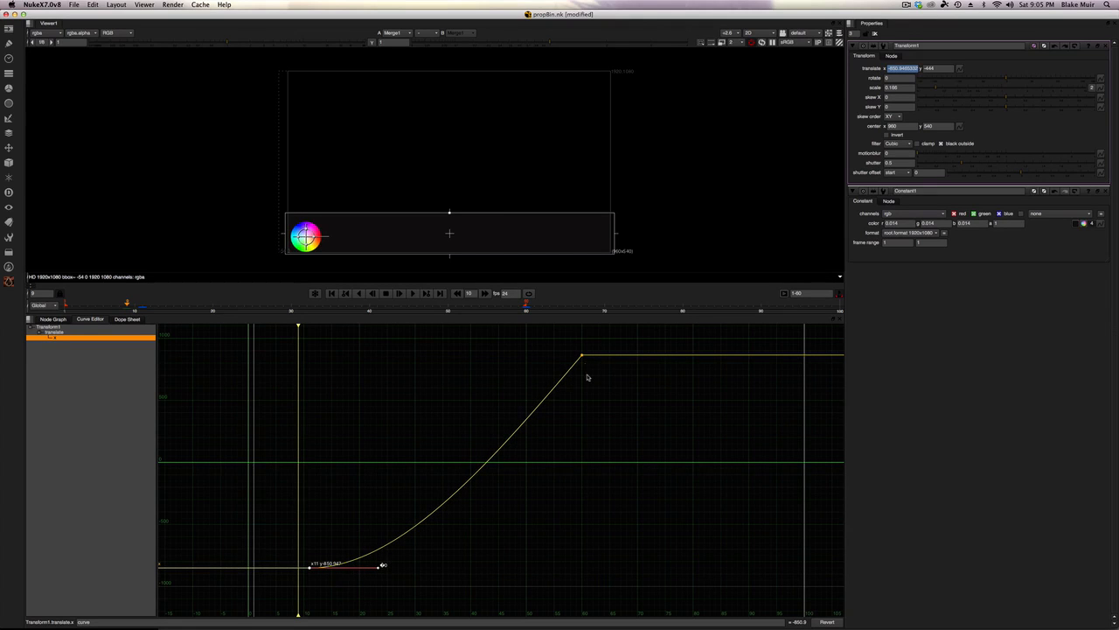
# Step: Flatten the last keyframe's tangent so the motion eases out
pyautogui.moveTo(603, 393); pyautogui.dragTo(563, 347)
pyautogui.moveTo(558, 384); pyautogui.dragTo(536, 356)
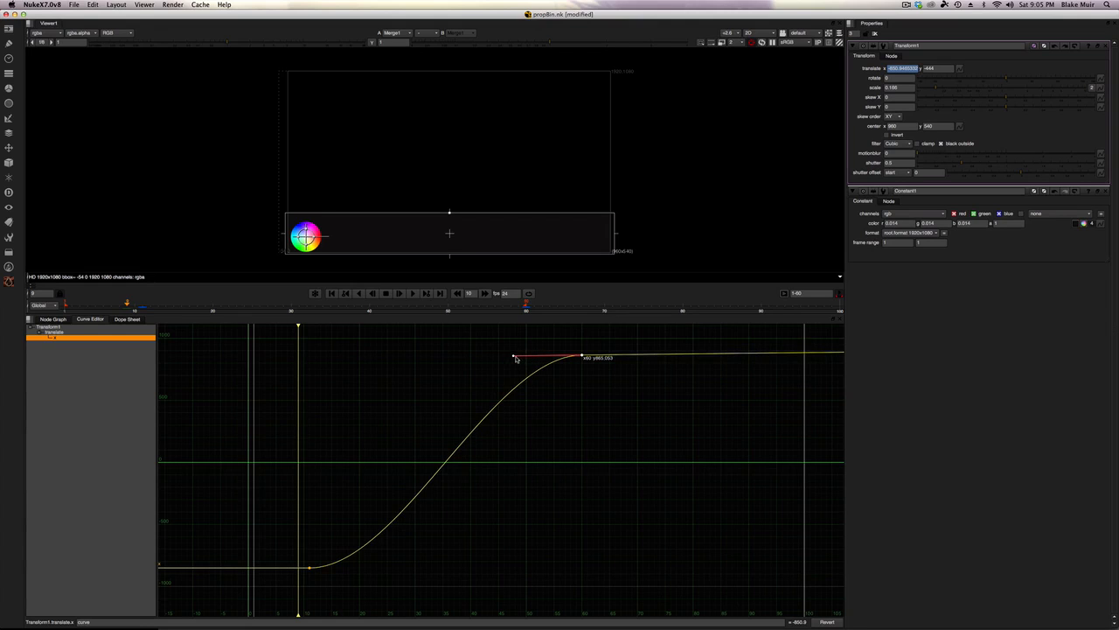
pyautogui.moveTo(514, 356); pyautogui.dragTo(513, 357)
pyautogui.click(576, 429)
# Step: Play and scrub through the animation to review the eased motion
pyautogui.moveTo(93, 311)
pyautogui.mouseDown()
pyautogui.moveTo(66, 316)
pyautogui.moveTo(80, 319)
pyautogui.moveTo(64, 308)
pyautogui.moveTo(121, 315)
pyautogui.mouseUp()
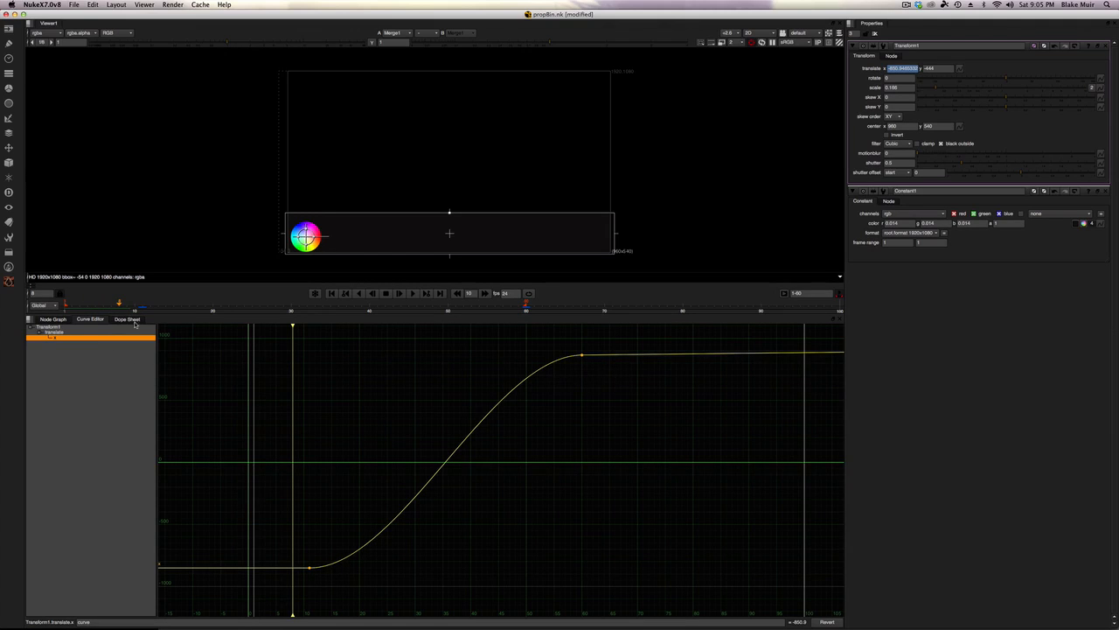
pyautogui.click(71, 304)
pyautogui.moveTo(69, 304); pyautogui.dragTo(64, 305)
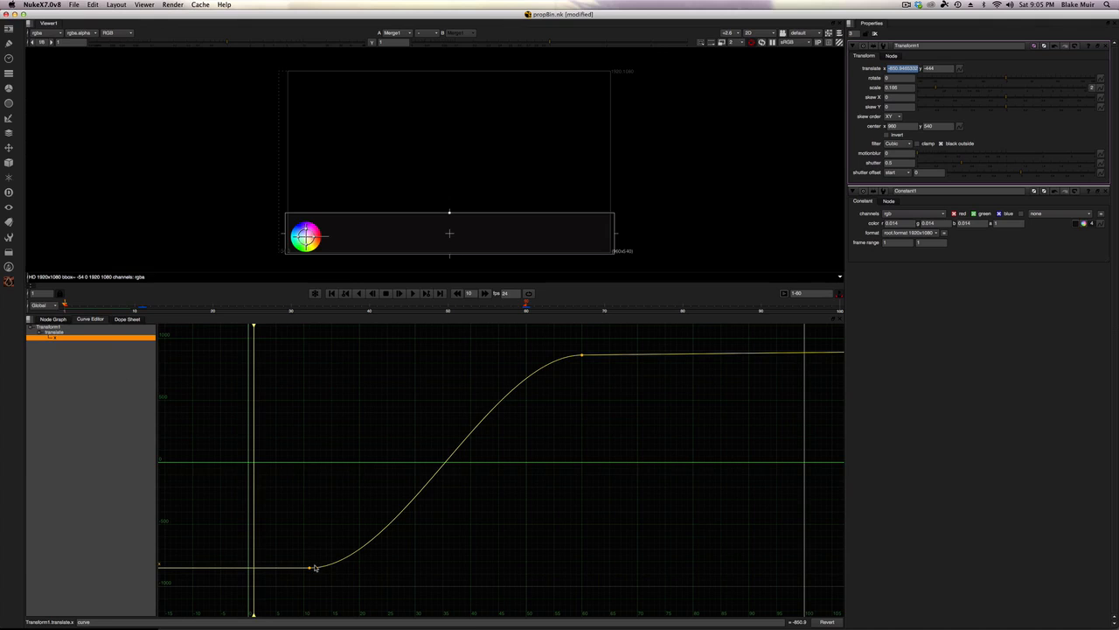
pyautogui.click(412, 295)
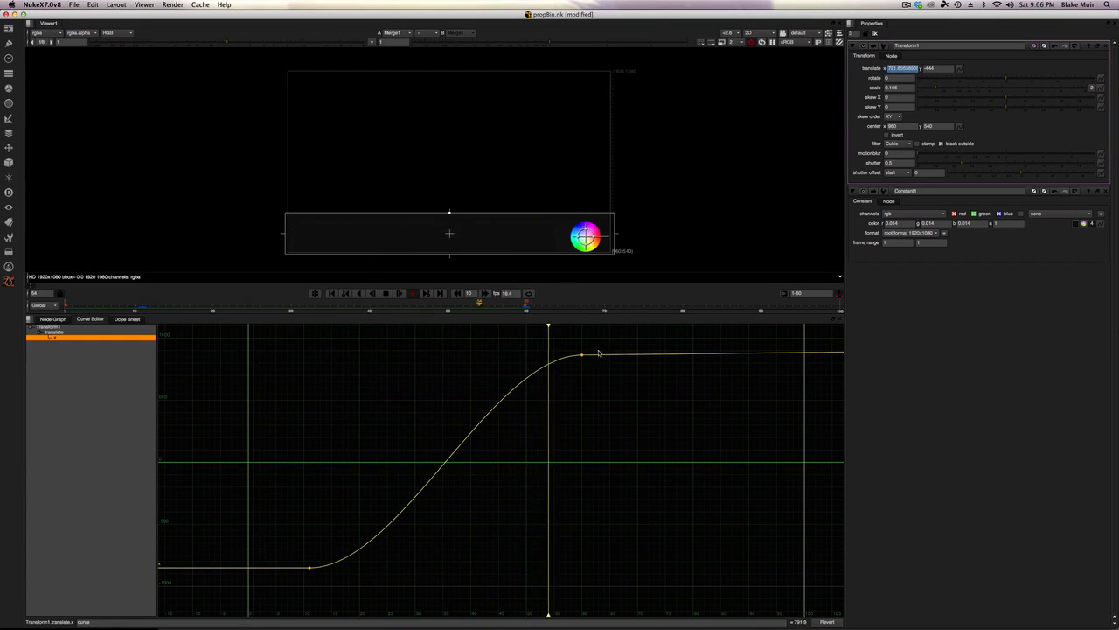
pyautogui.click(385, 295)
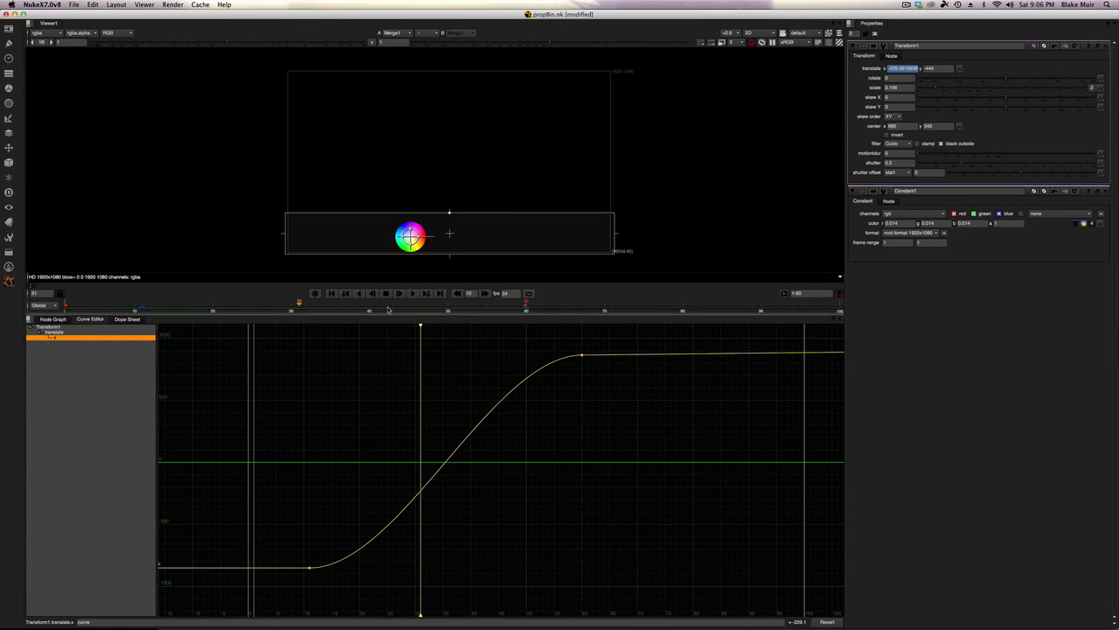
pyautogui.moveTo(361, 306); pyautogui.dragTo(276, 304)
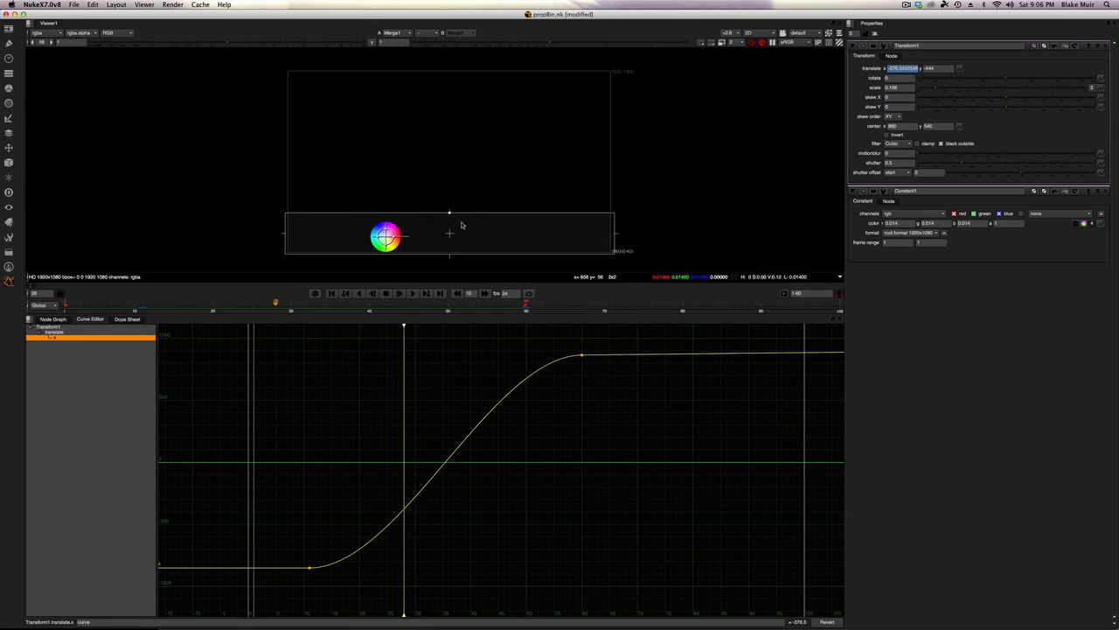
# Step: Expand the viewer's region box upward to the middle of the frame and return to frame 11
pyautogui.moveTo(451, 212); pyautogui.dragTo(451, 108)
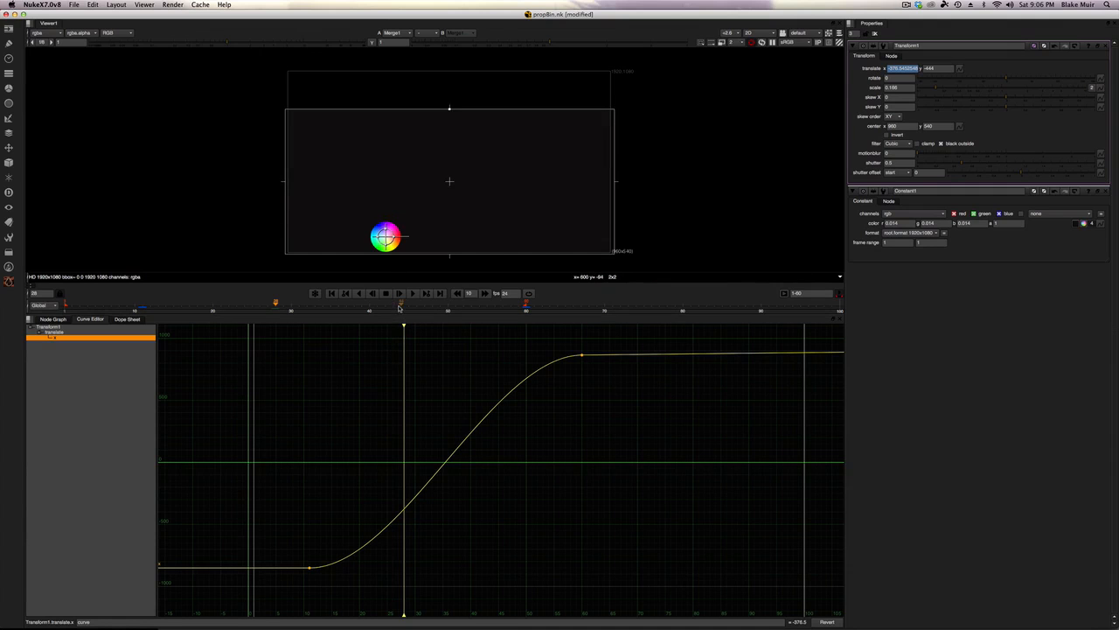
pyautogui.moveTo(402, 323)
pyautogui.mouseDown()
pyautogui.moveTo(475, 323)
pyautogui.moveTo(354, 323)
pyautogui.mouseUp()
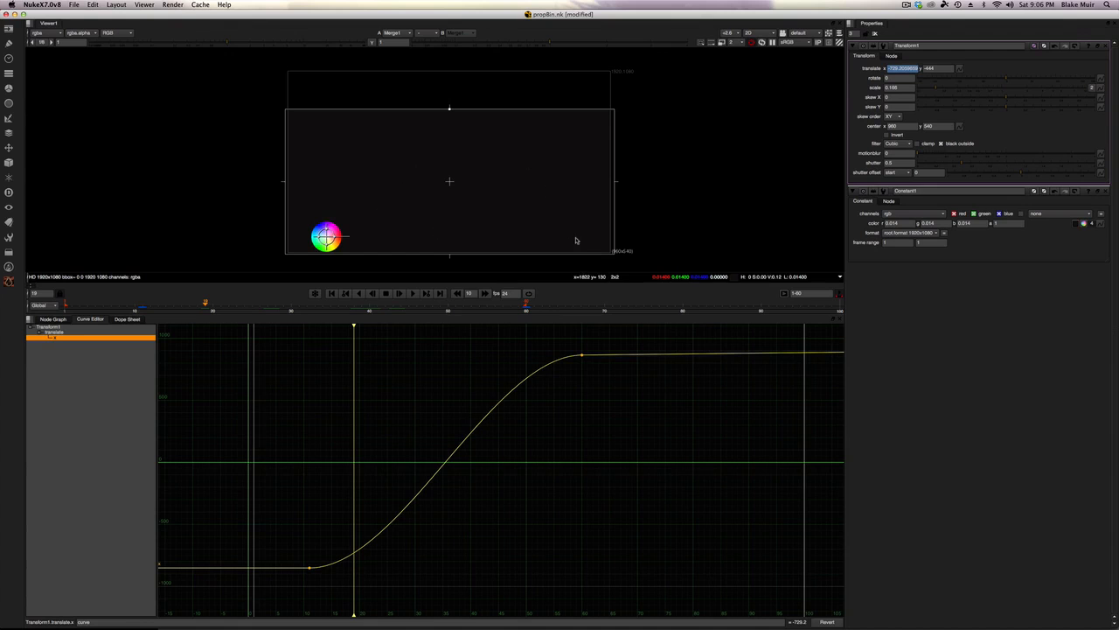
pyautogui.moveTo(331, 307); pyautogui.dragTo(151, 307)
pyautogui.press('Left')
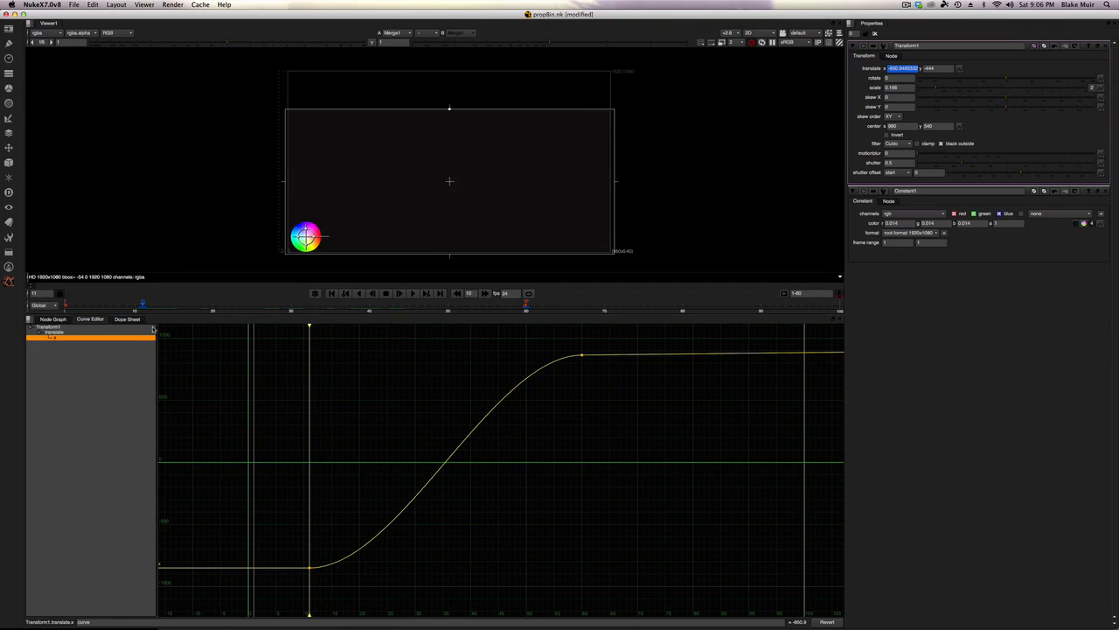
# Step: Keyframe the color wheel moving up in the viewer at frame 30 and back down at frame 40
pyautogui.click(213, 305)
pyautogui.moveTo(333, 236); pyautogui.dragTo(350, 175)
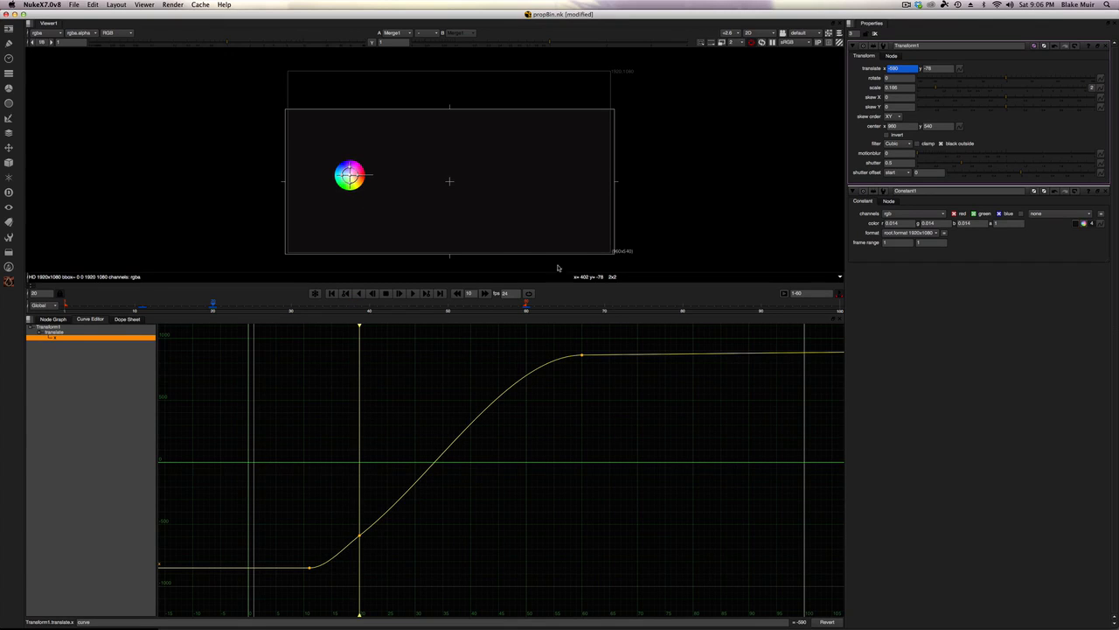
pyautogui.doubleClick(915, 69)
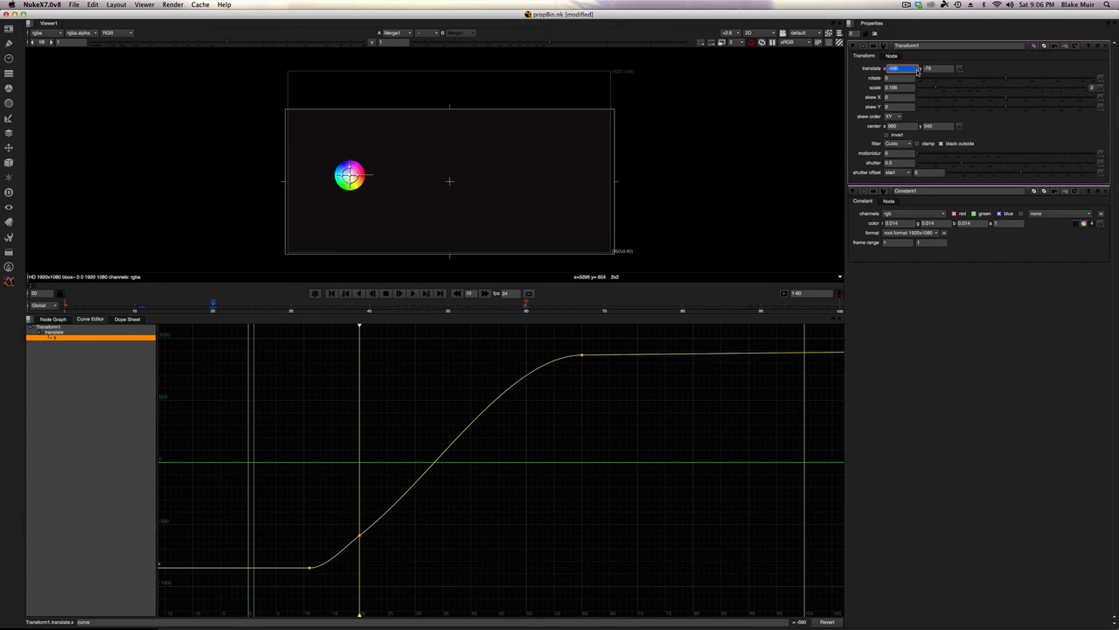
pyautogui.click(369, 305)
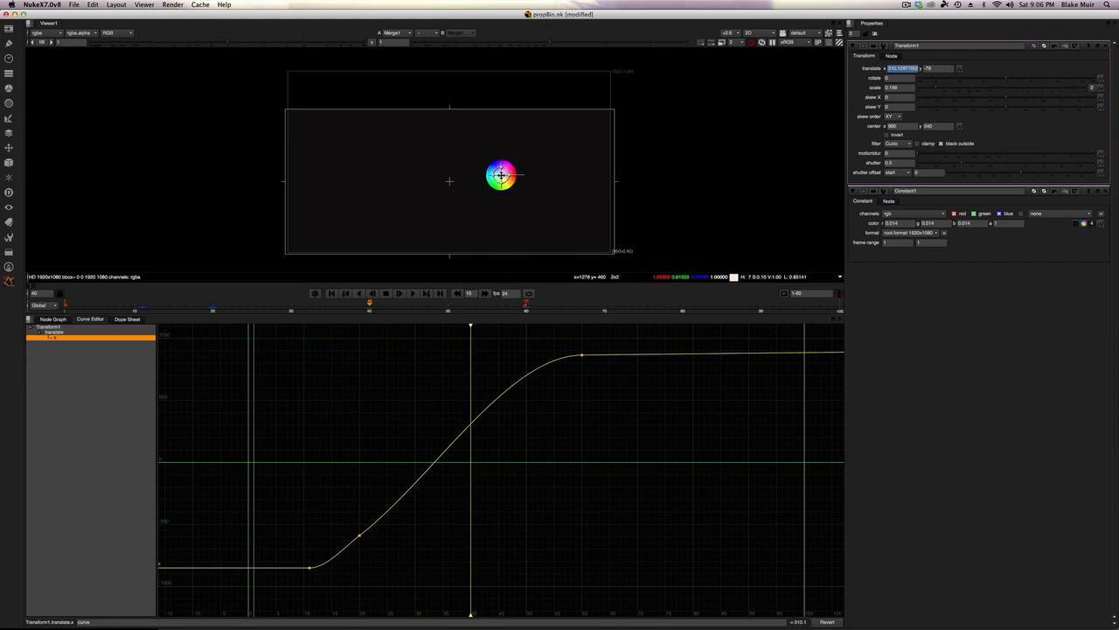
pyautogui.moveTo(501, 175); pyautogui.dragTo(505, 234)
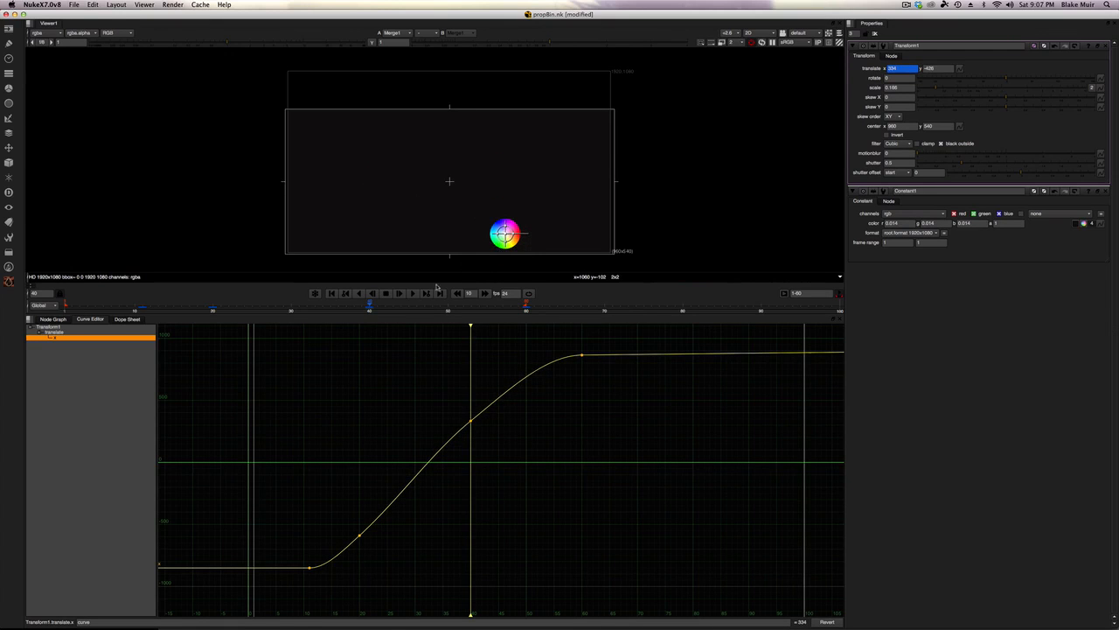
# Step: Return to frame 11 and set a key on the translate values there
pyautogui.moveTo(457, 313); pyautogui.dragTo(259, 306)
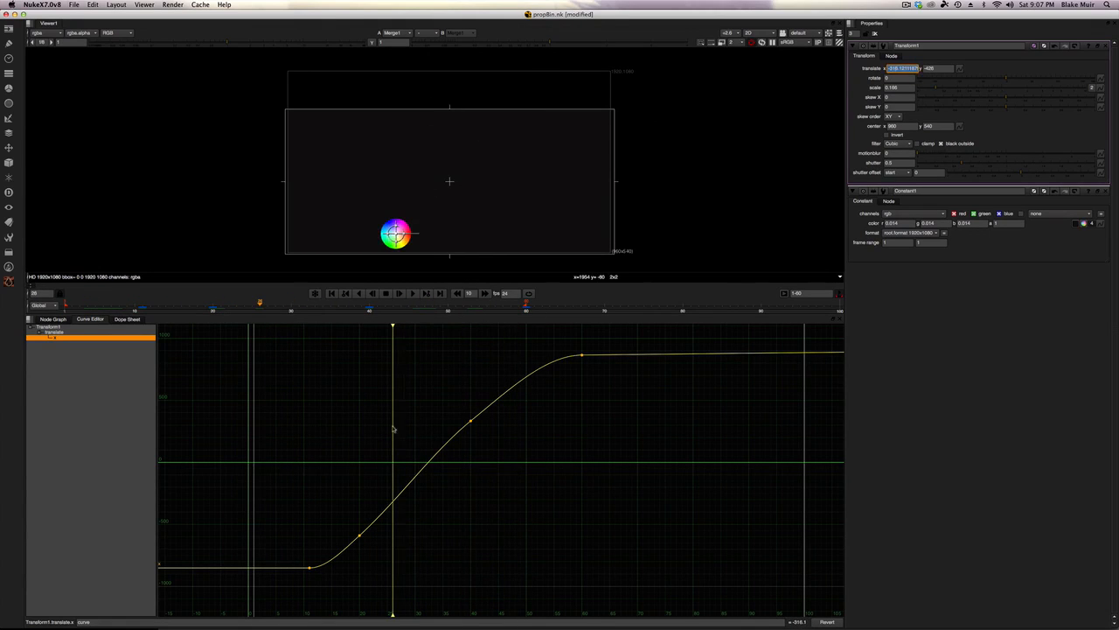
pyautogui.click(144, 304)
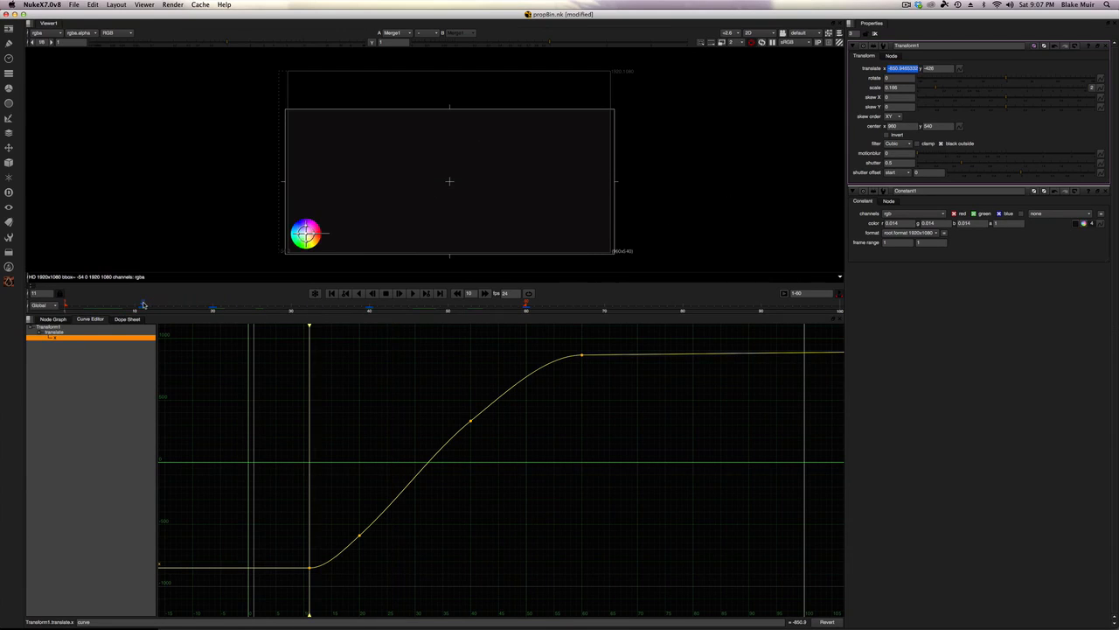
pyautogui.rightClick(944, 70)
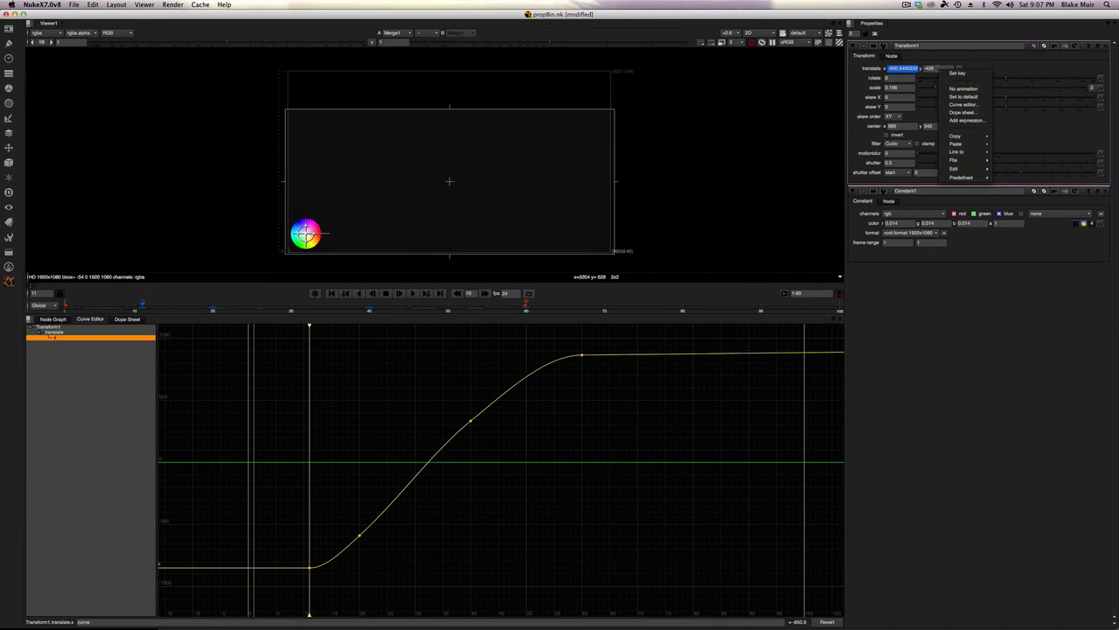
pyautogui.click(956, 74)
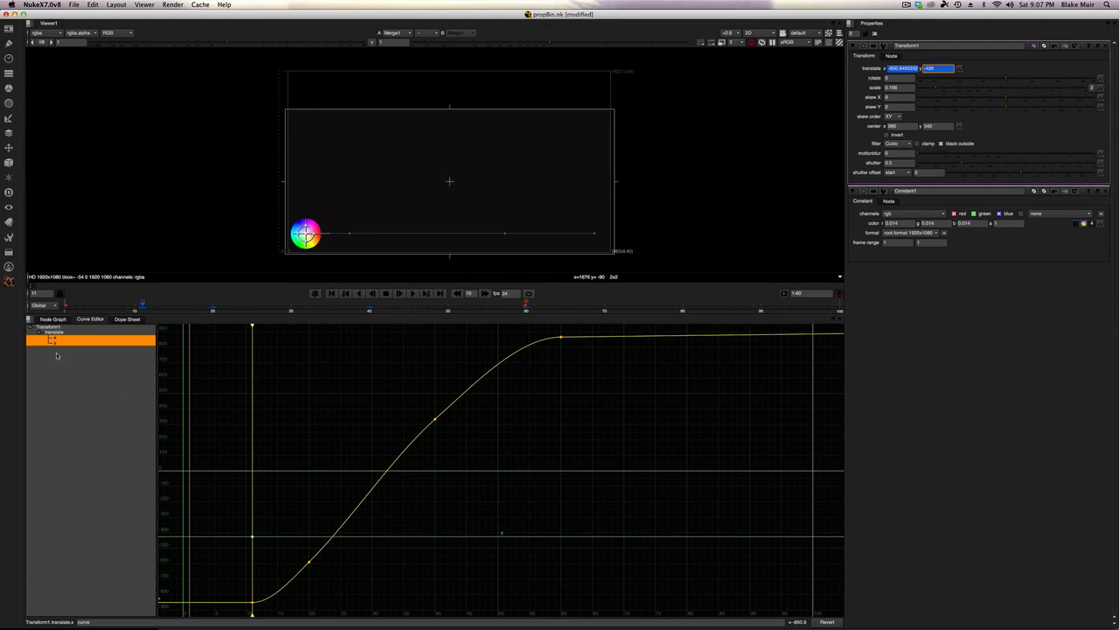
# Step: At frame 30, drag the color wheel higher and further right to raise the arc of its path
pyautogui.click(214, 308)
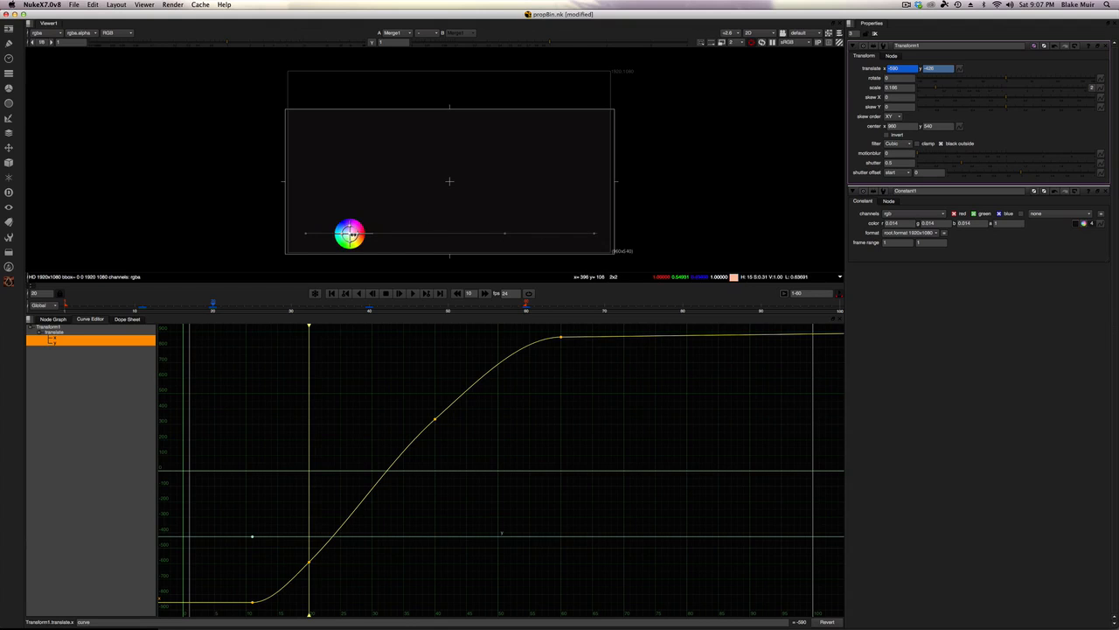
pyautogui.moveTo(350, 234); pyautogui.dragTo(385, 155)
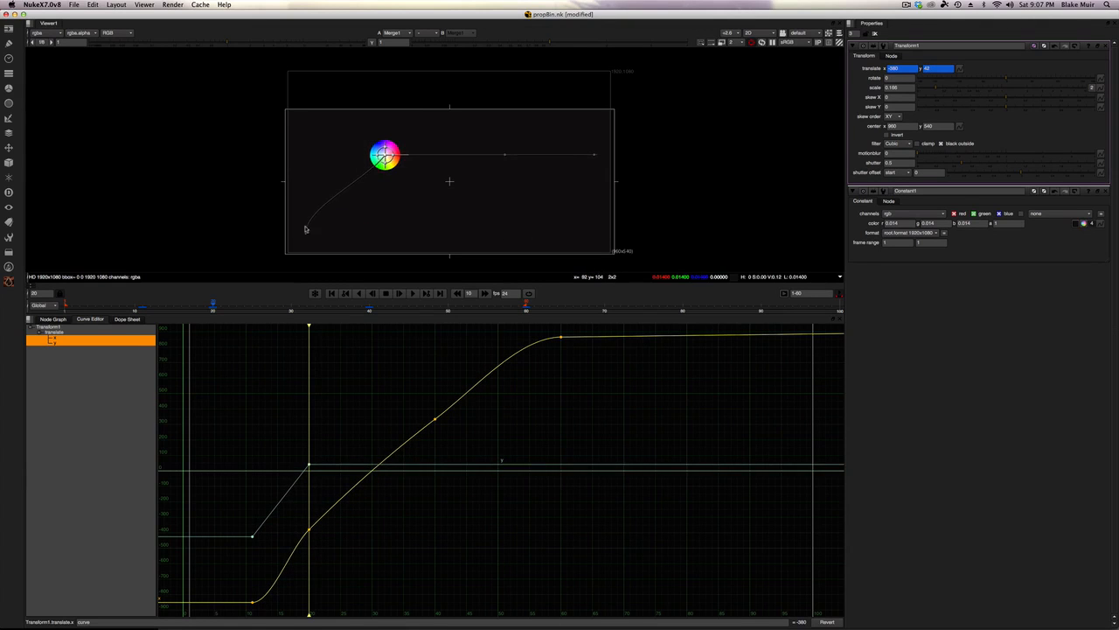
# Step: At frame 40, drag the color wheel lower and to the left to reshape the dip in its path
pyautogui.click(369, 308)
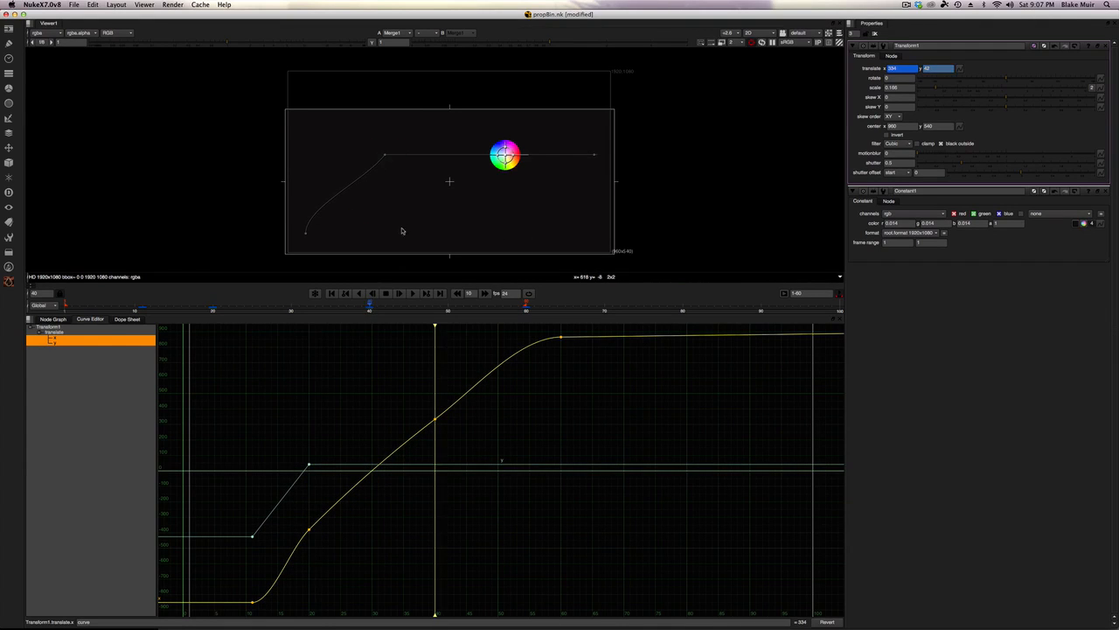
pyautogui.moveTo(505, 154); pyautogui.dragTo(453, 227)
# Step: At frame 60, drag the color wheel up toward the upper right corner of the frame
pyautogui.click(523, 308)
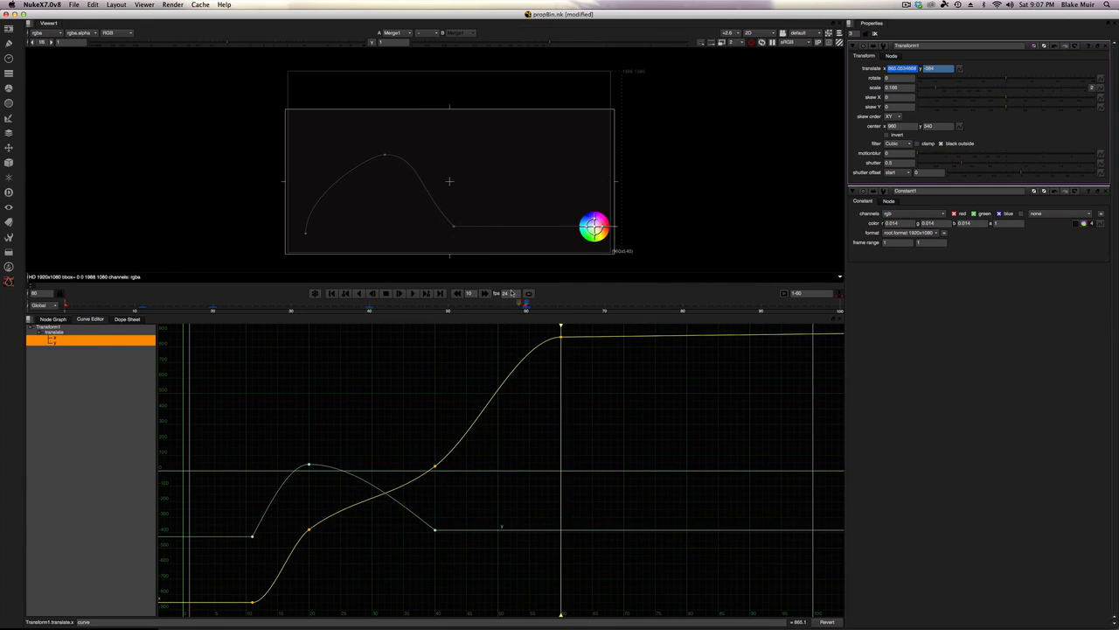
pyautogui.moveTo(595, 225); pyautogui.dragTo(576, 145)
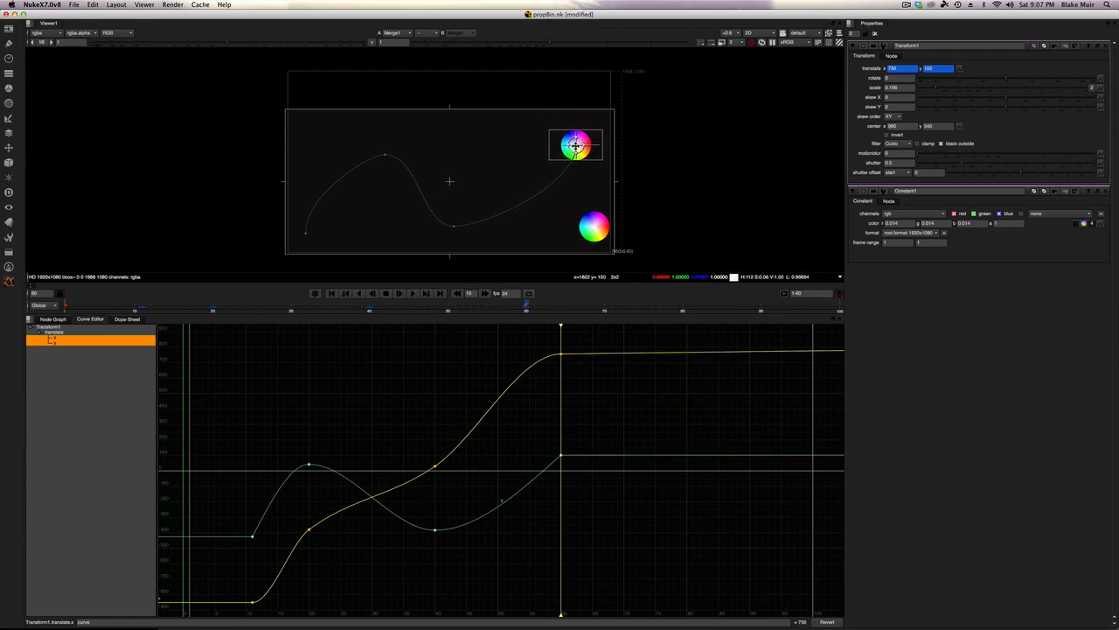
# Step: Play back the animation and inspect the x and y translate curves in the Curve Editor
pyautogui.moveTo(113, 307); pyautogui.dragTo(65, 306)
pyautogui.click(411, 293)
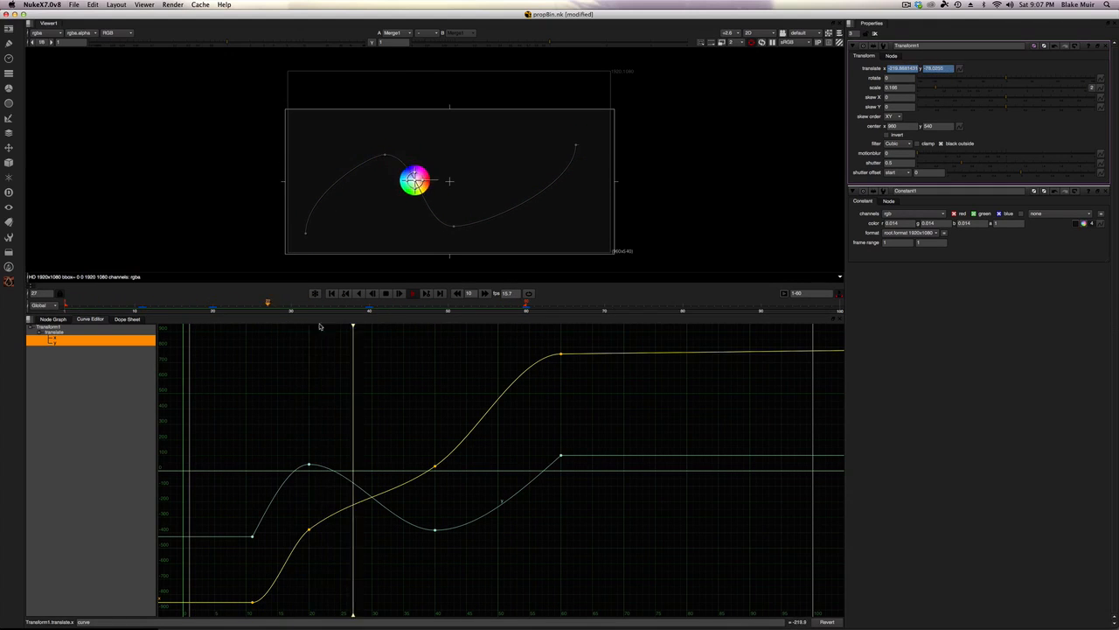
pyautogui.click(386, 293)
pyautogui.click(116, 364)
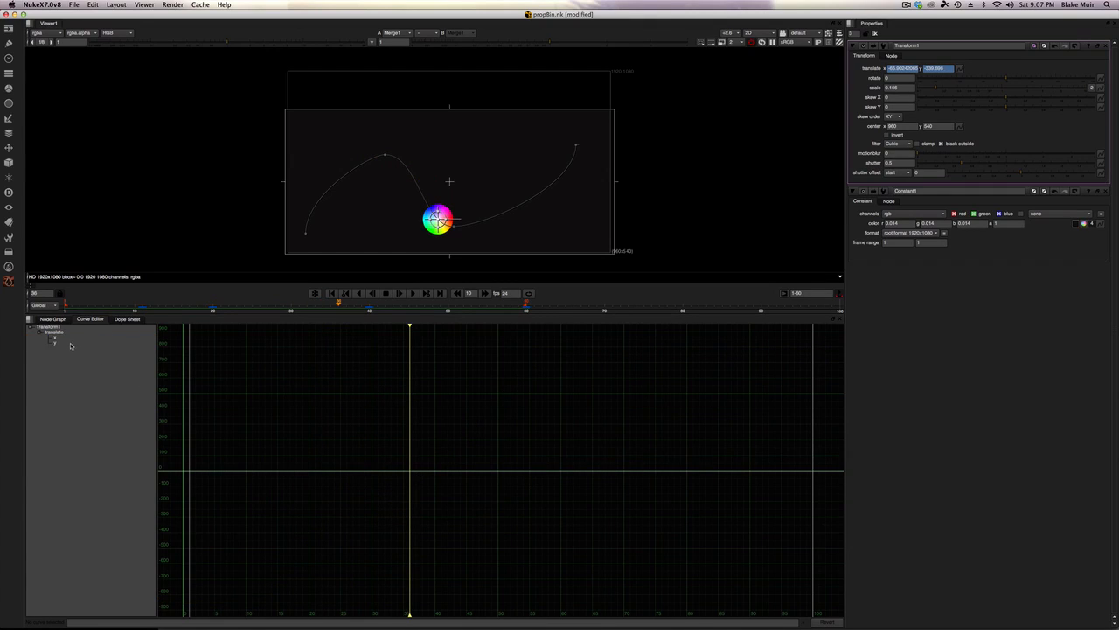
pyautogui.click(70, 344)
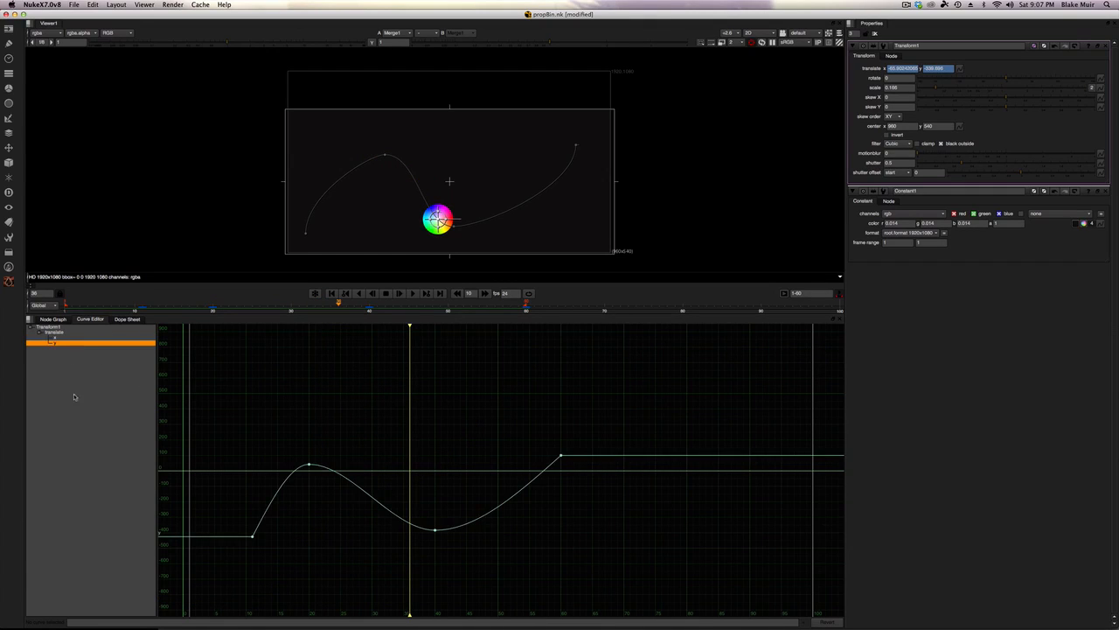
pyautogui.click(62, 338)
pyautogui.click(64, 344)
pyautogui.click(66, 338)
pyautogui.click(65, 344)
pyautogui.click(67, 339)
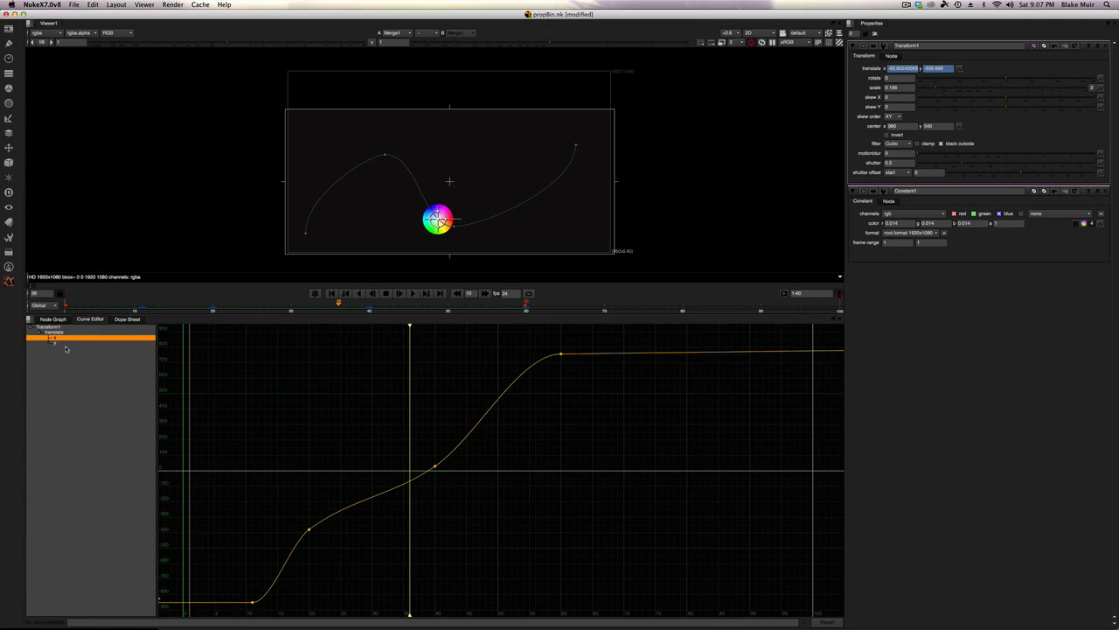
pyautogui.click(65, 349)
pyautogui.click(67, 338)
pyautogui.click(65, 344)
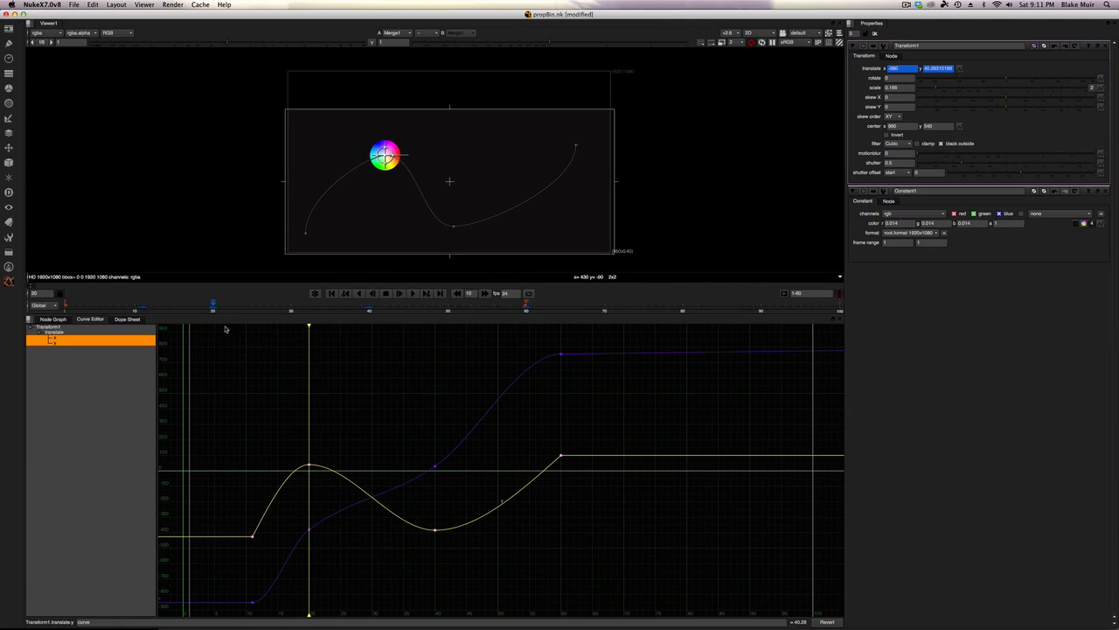
pyautogui.moveTo(207, 306)
pyautogui.mouseDown()
pyautogui.moveTo(229, 306)
pyautogui.moveTo(145, 306)
pyautogui.moveTo(215, 306)
pyautogui.mouseUp()
pyautogui.moveTo(386, 155); pyautogui.dragTo(376, 178)
pyautogui.press('super+z')
# Step: Isolate the y translate curve and drag its frame-20 key lower
pyautogui.click(57, 343)
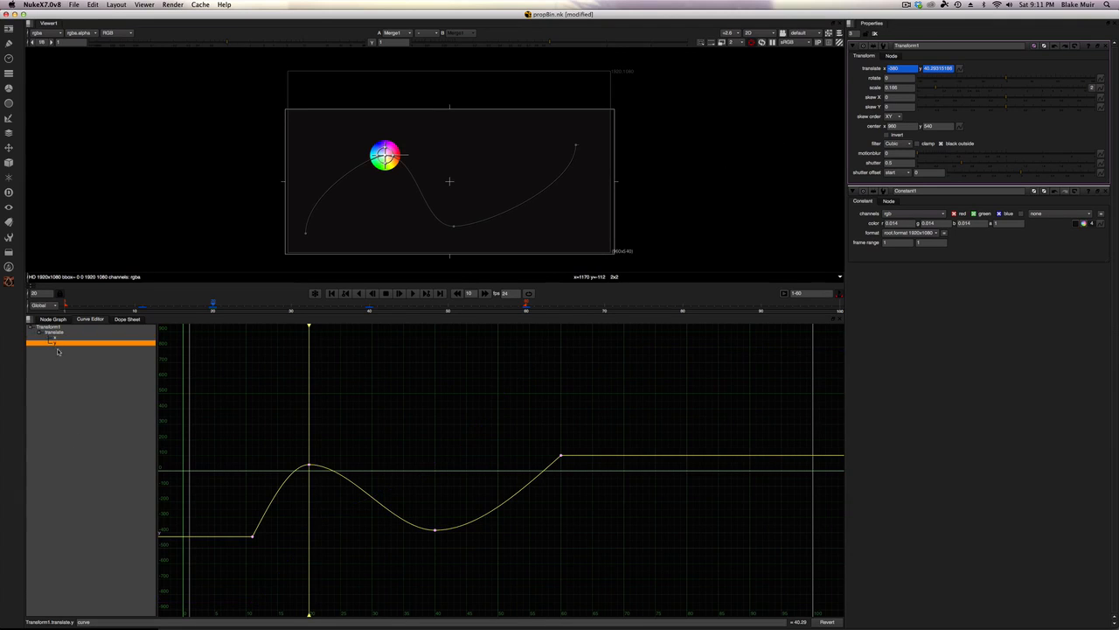
pyautogui.moveTo(318, 447); pyautogui.dragTo(301, 480)
pyautogui.moveTo(309, 464); pyautogui.dragTo(375, 532)
pyautogui.moveTo(432, 509); pyautogui.dragTo(393, 489)
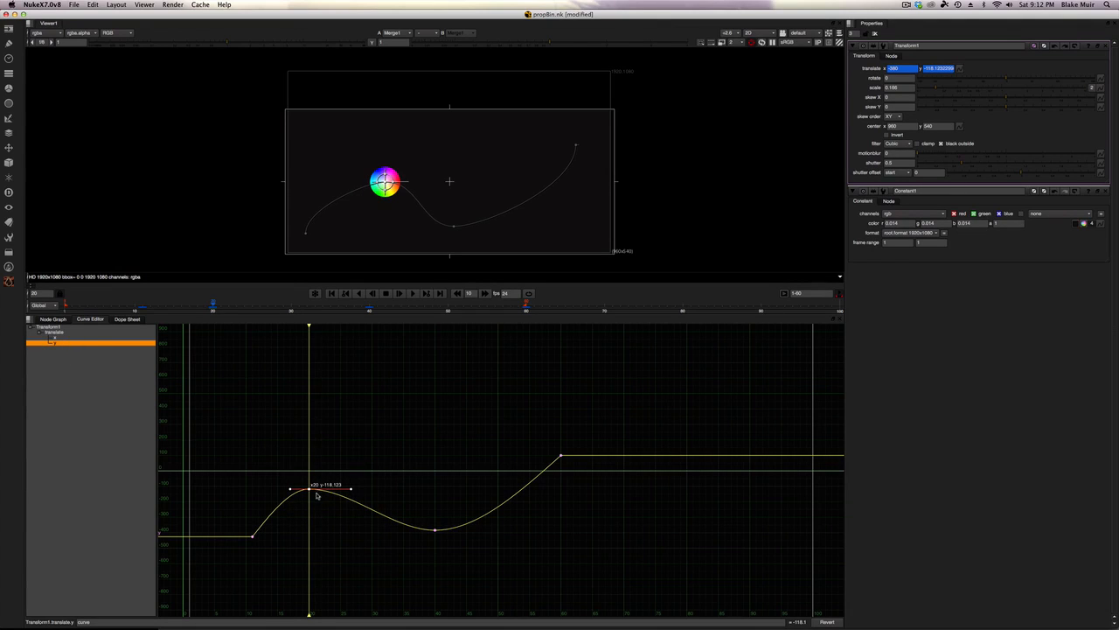
pyautogui.moveTo(308, 488)
pyautogui.mouseDown()
pyautogui.moveTo(350, 487)
pyautogui.moveTo(309, 488)
pyautogui.mouseUp()
pyautogui.moveTo(309, 488)
pyautogui.mouseDown()
pyautogui.moveTo(315, 480)
pyautogui.moveTo(320, 495)
pyautogui.moveTo(300, 465)
pyautogui.moveTo(308, 490)
pyautogui.mouseUp()
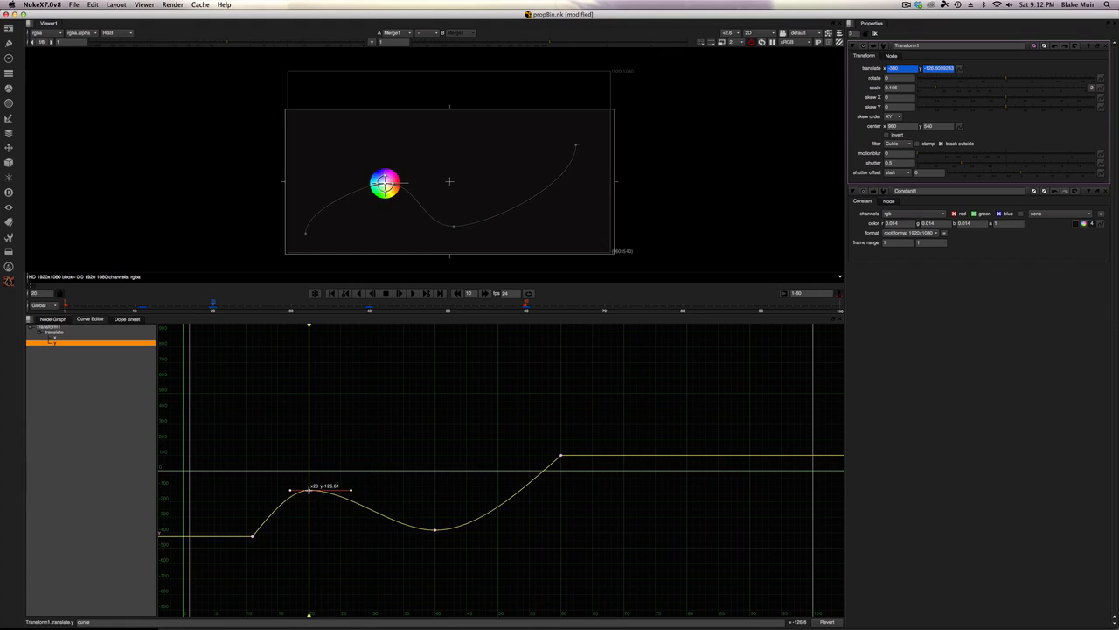
pyautogui.click(372, 457)
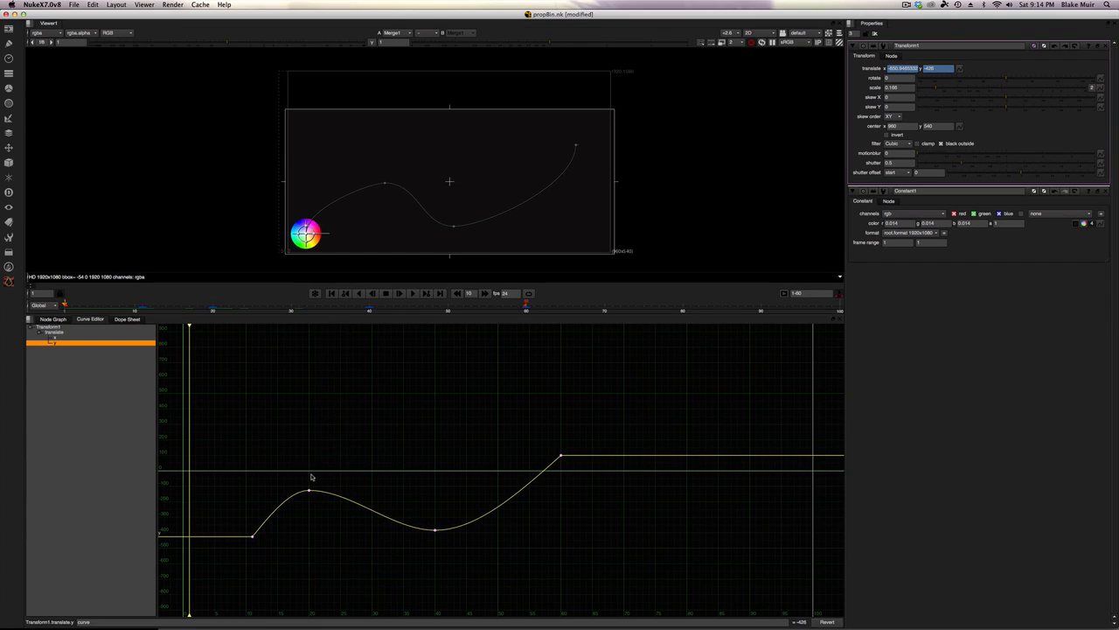
# Step: Set the y value of the frame-20 key on the y curve to 40
pyautogui.click(309, 490)
pyautogui.doubleClick(325, 490)
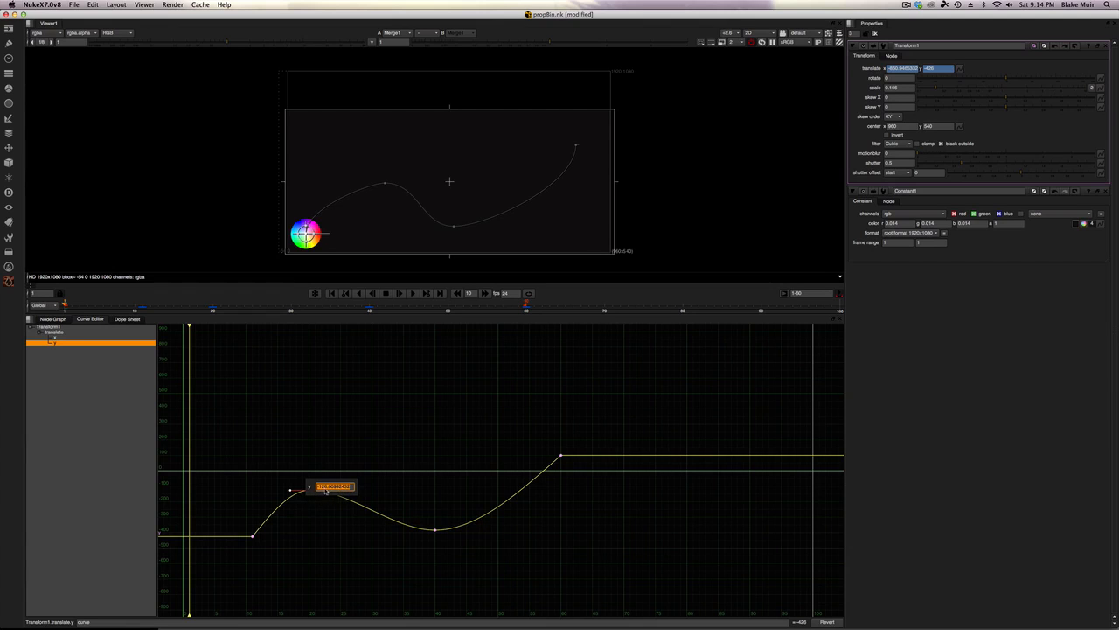
pyautogui.click(310, 516)
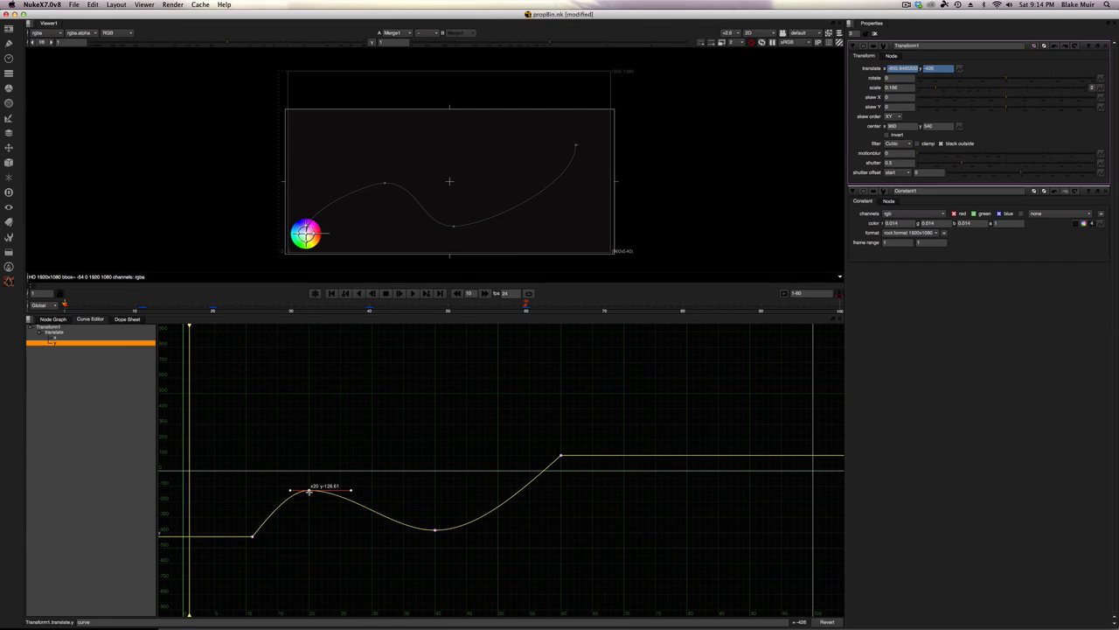
pyautogui.moveTo(309, 490)
pyautogui.mouseDown()
pyautogui.moveTo(310, 500)
pyautogui.moveTo(313, 465)
pyautogui.moveTo(311, 484)
pyautogui.mouseUp()
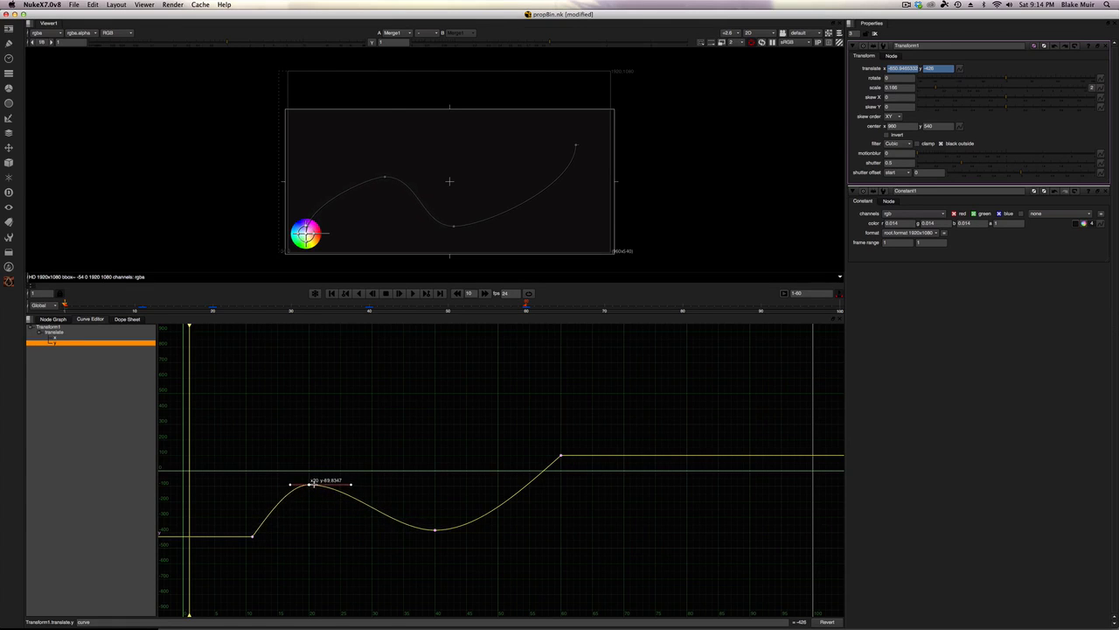
pyautogui.click(335, 482)
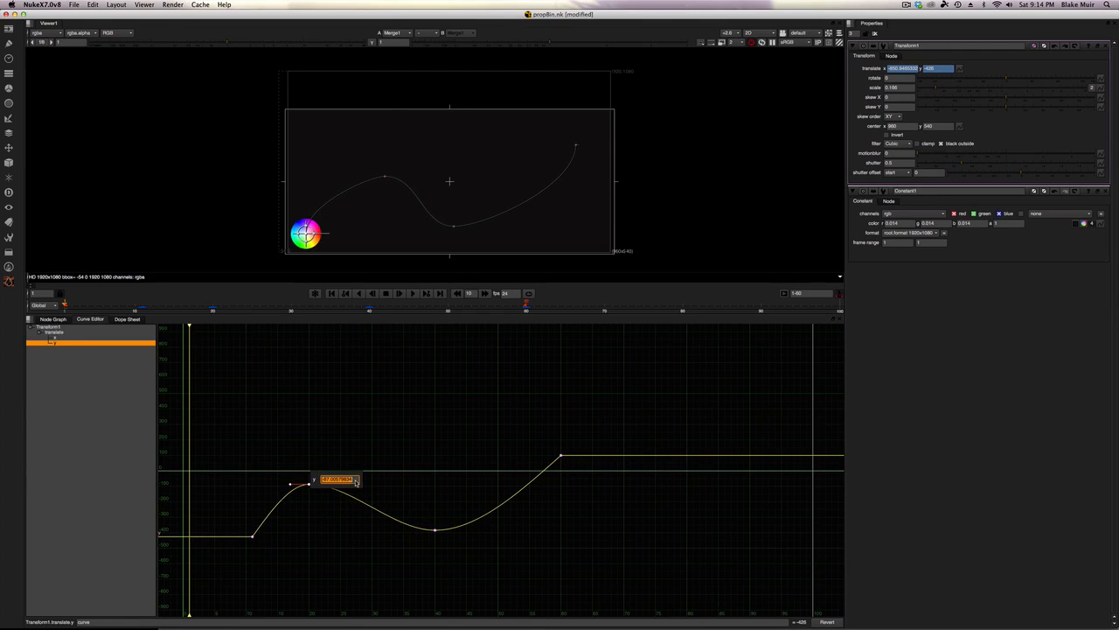
pyautogui.press('Return')
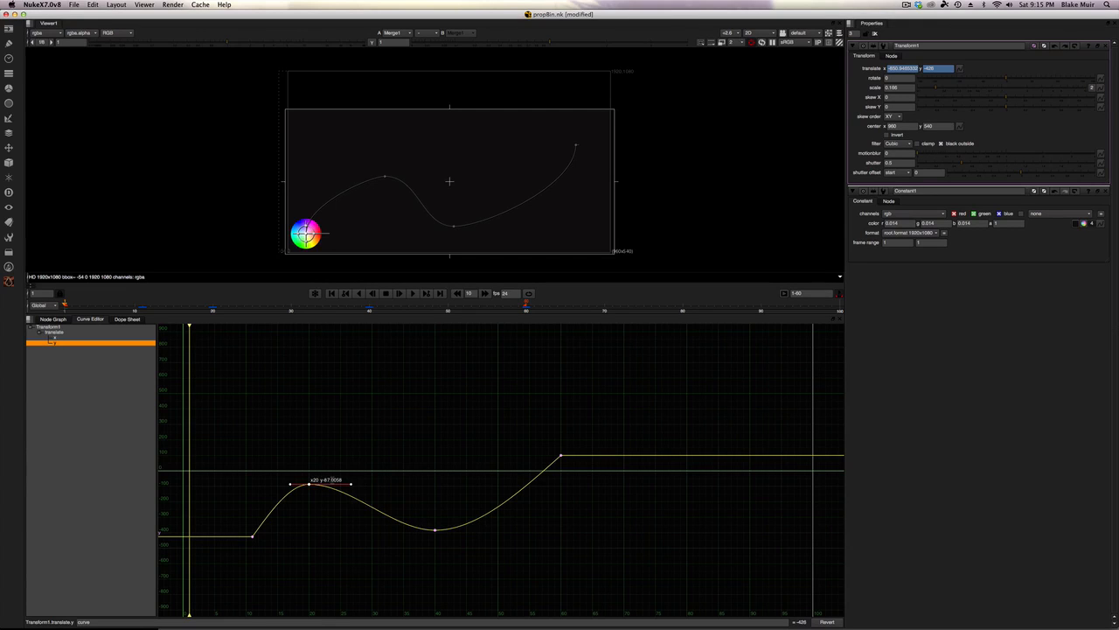
pyautogui.doubleClick(334, 484)
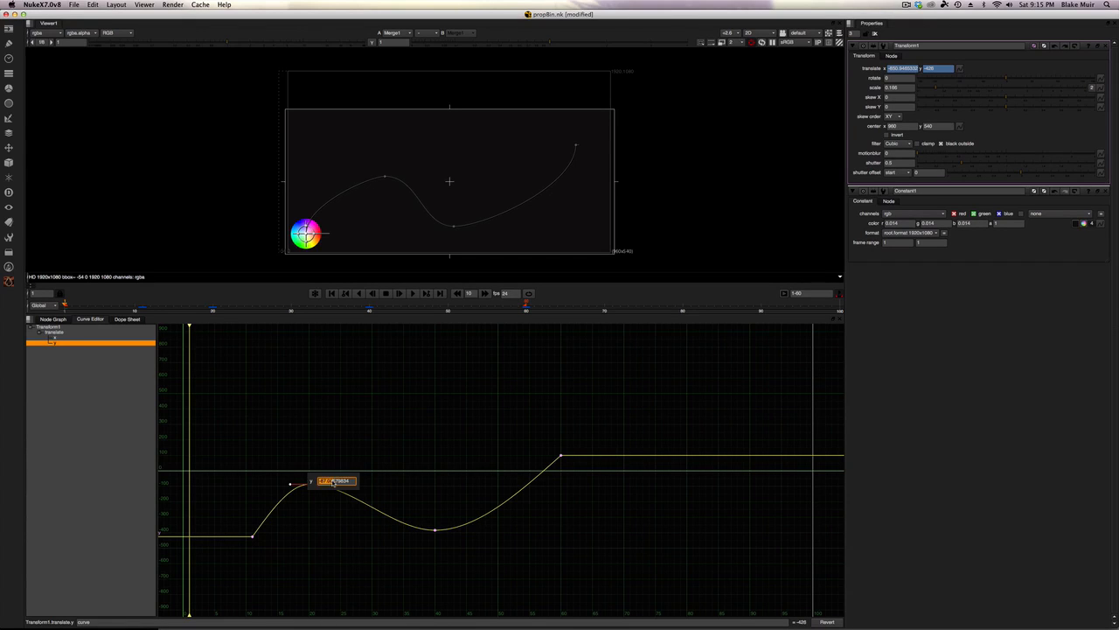
pyautogui.moveTo(349, 482); pyautogui.dragTo(320, 484)
pyautogui.write('40')
pyautogui.press('Return')
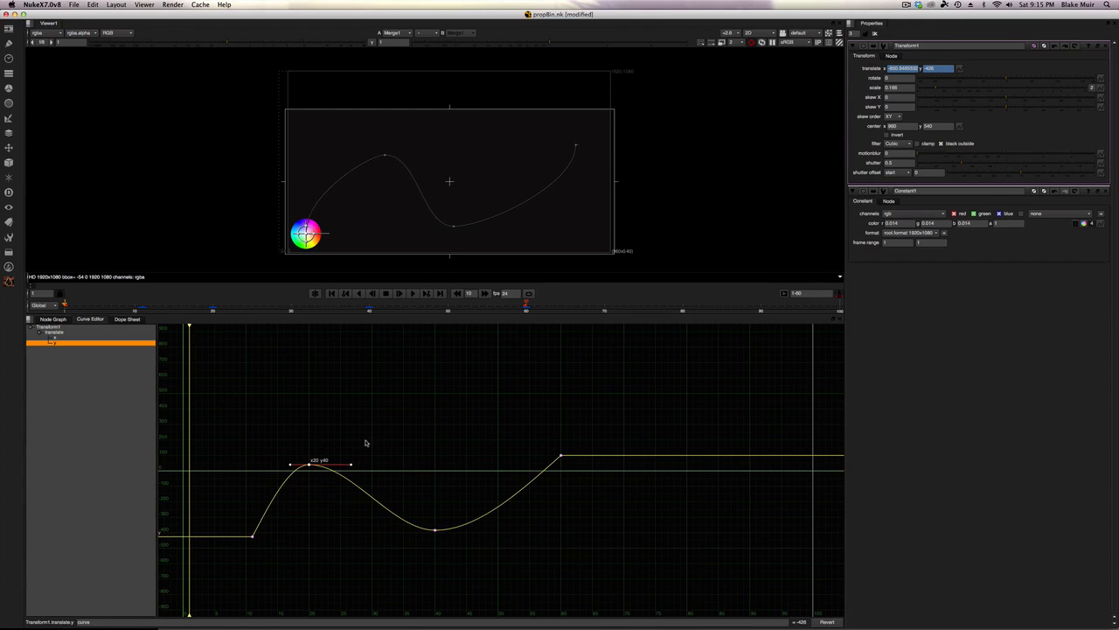
pyautogui.moveTo(352, 465); pyautogui.dragTo(352, 467)
pyautogui.click(375, 458)
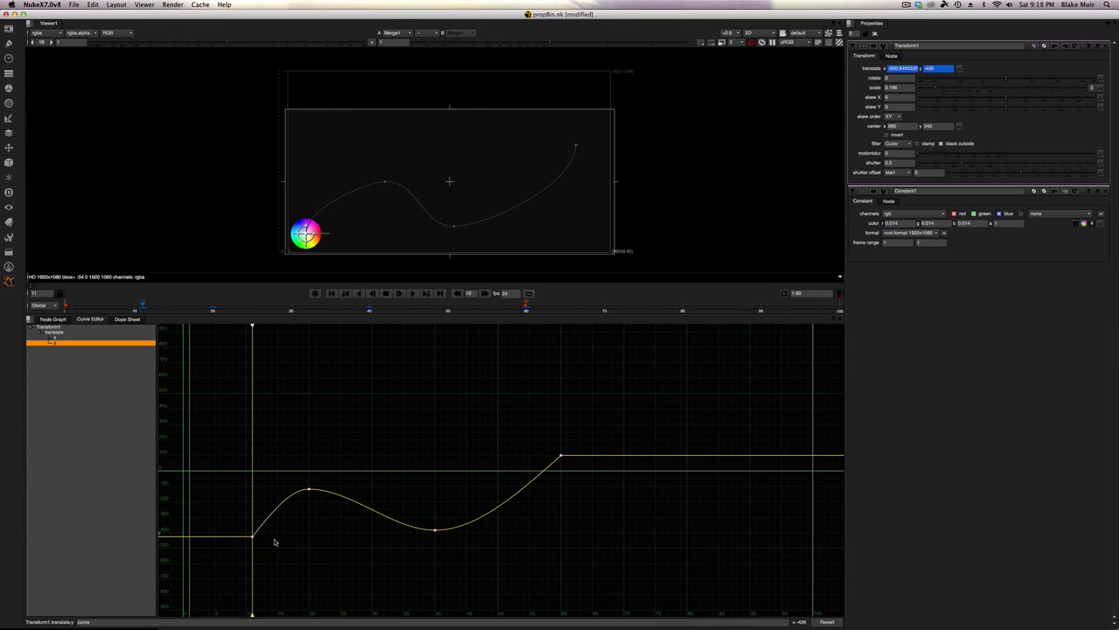
# Step: Add a jittery run of keys to the y curve between frames 11 and 60 and play it back
pyautogui.moveTo(255, 535)
pyautogui.keyDown('ctrl'); pyautogui.keyDown('alt'); pyautogui.mouseDown()
pyautogui.moveTo(267, 494)
pyautogui.moveTo(299, 467)
pyautogui.moveTo(313, 472)
pyautogui.moveTo(392, 399)
pyautogui.moveTo(428, 412)
pyautogui.moveTo(448, 499)
pyautogui.moveTo(516, 422)
pyautogui.moveTo(535, 476)
pyautogui.moveTo(553, 468)
pyautogui.moveTo(561, 442)
pyautogui.mouseUp(); pyautogui.keyUp('alt'); pyautogui.keyUp('ctrl')
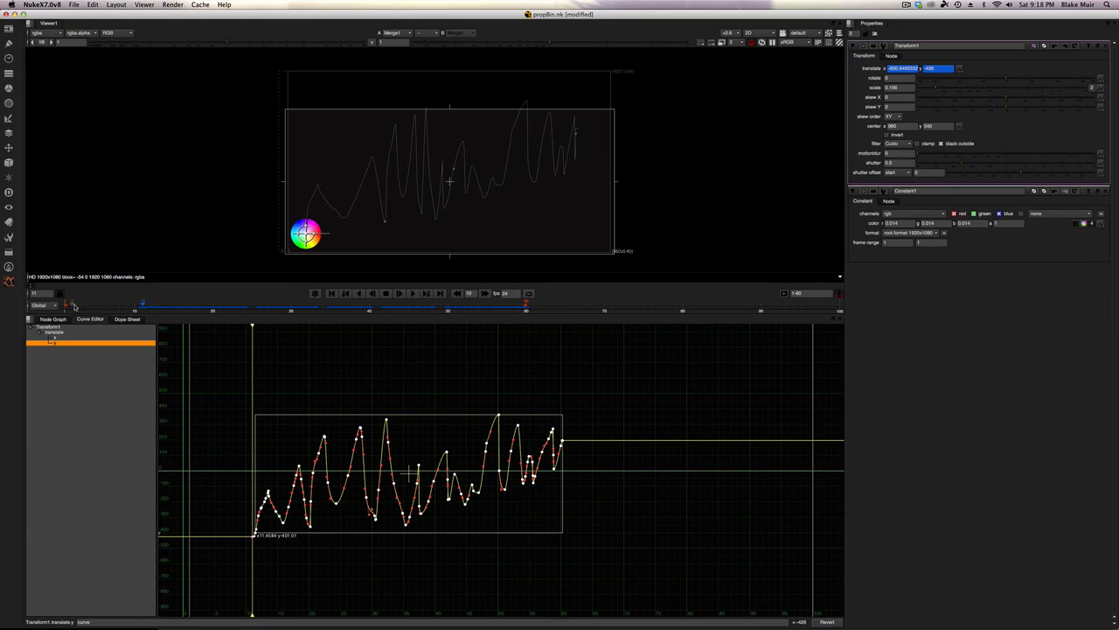
pyautogui.click(66, 305)
pyautogui.click(412, 293)
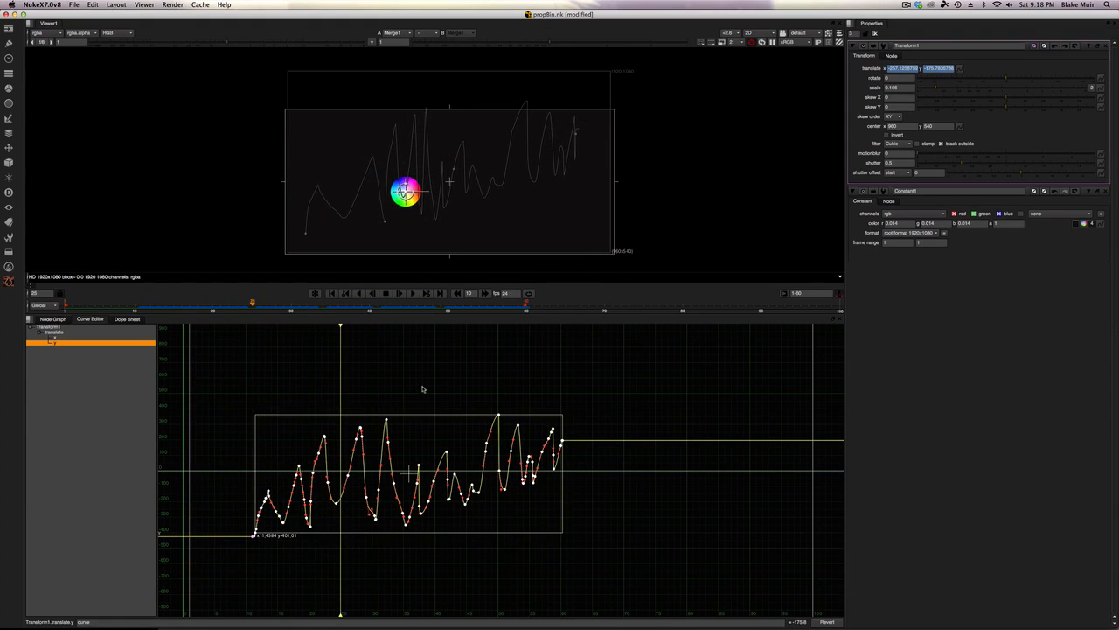
# Step: Play the jittery animation and inspect the keys on the y curve
pyautogui.moveTo(411, 400); pyautogui.dragTo(373, 422)
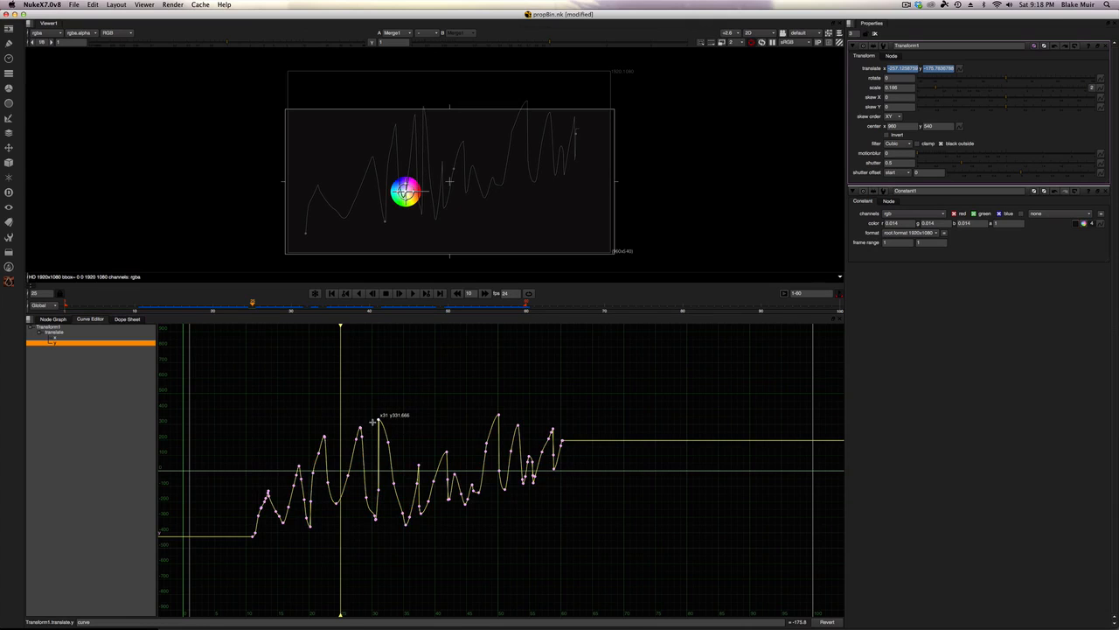
pyautogui.click(401, 300)
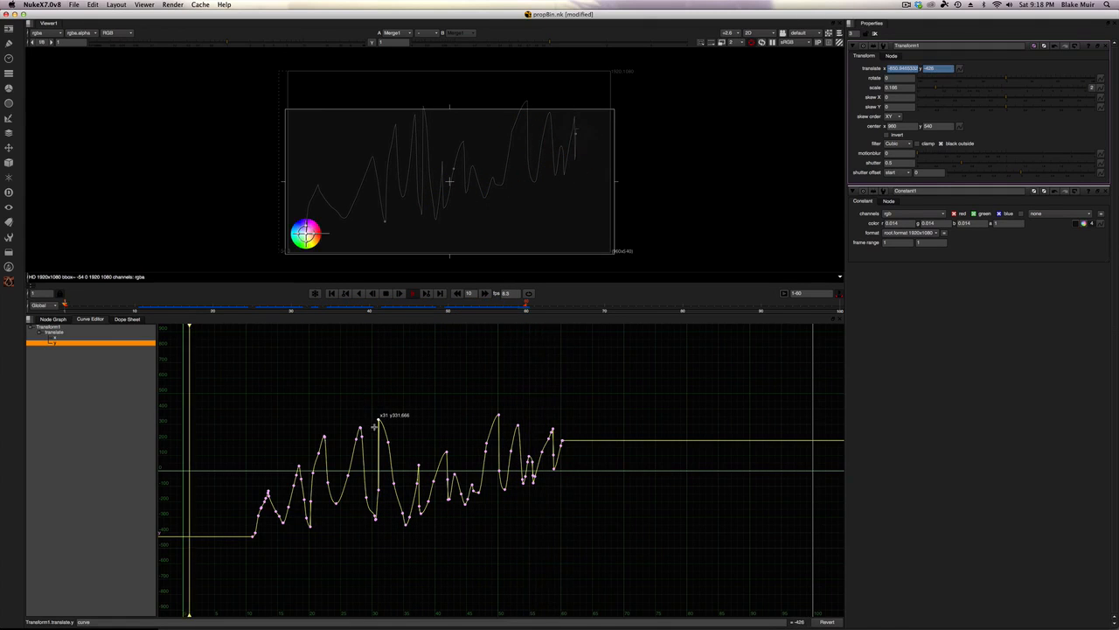
pyautogui.moveTo(375, 427)
pyautogui.mouseDown()
pyautogui.moveTo(392, 424)
pyautogui.moveTo(380, 421)
pyautogui.mouseUp()
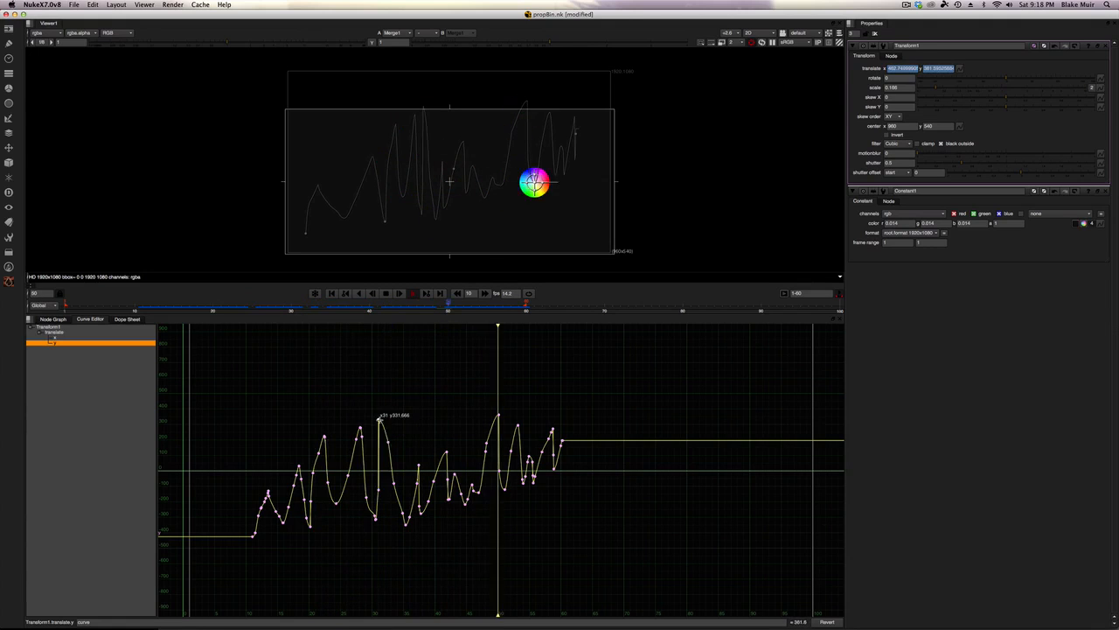
pyautogui.click(385, 295)
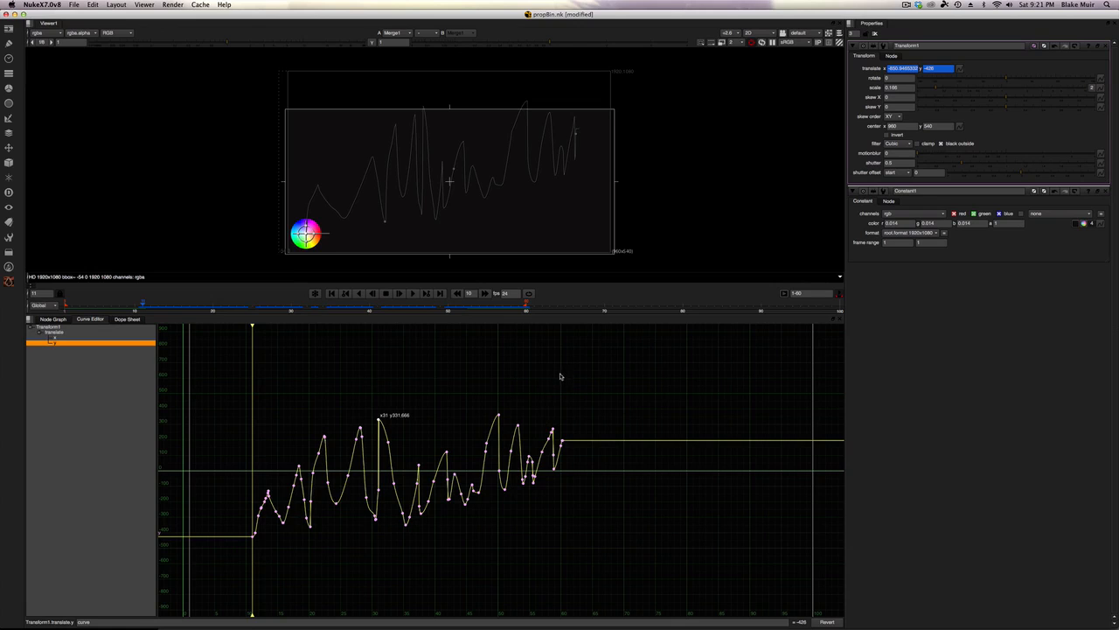
# Step: Display both x and y translate curves together in the Curve Editor
pyautogui.click(96, 621)
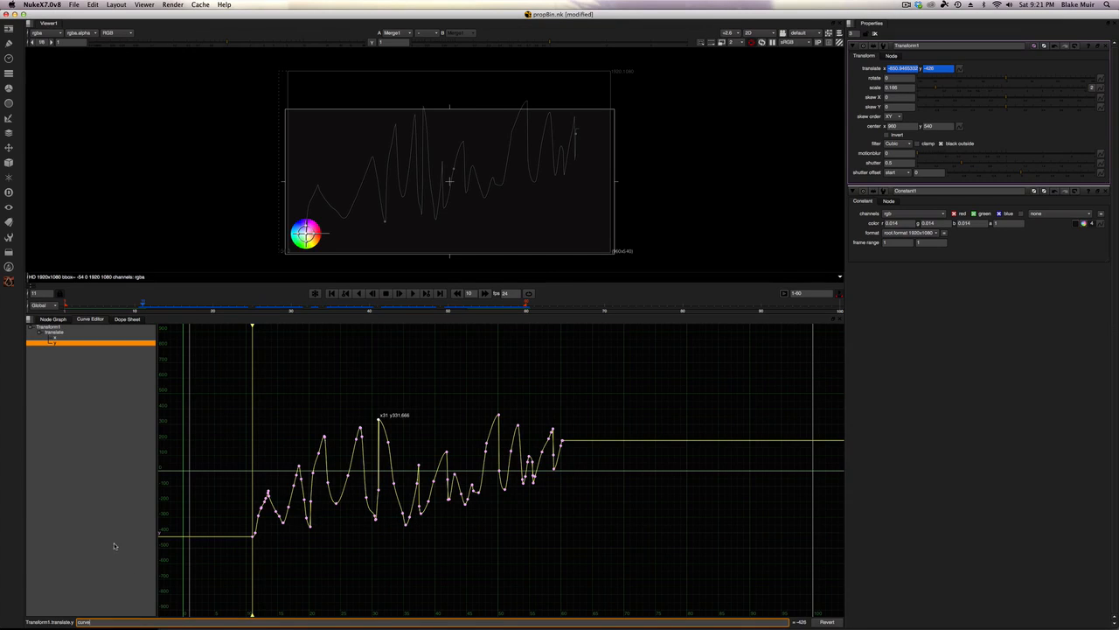
pyautogui.click(134, 552)
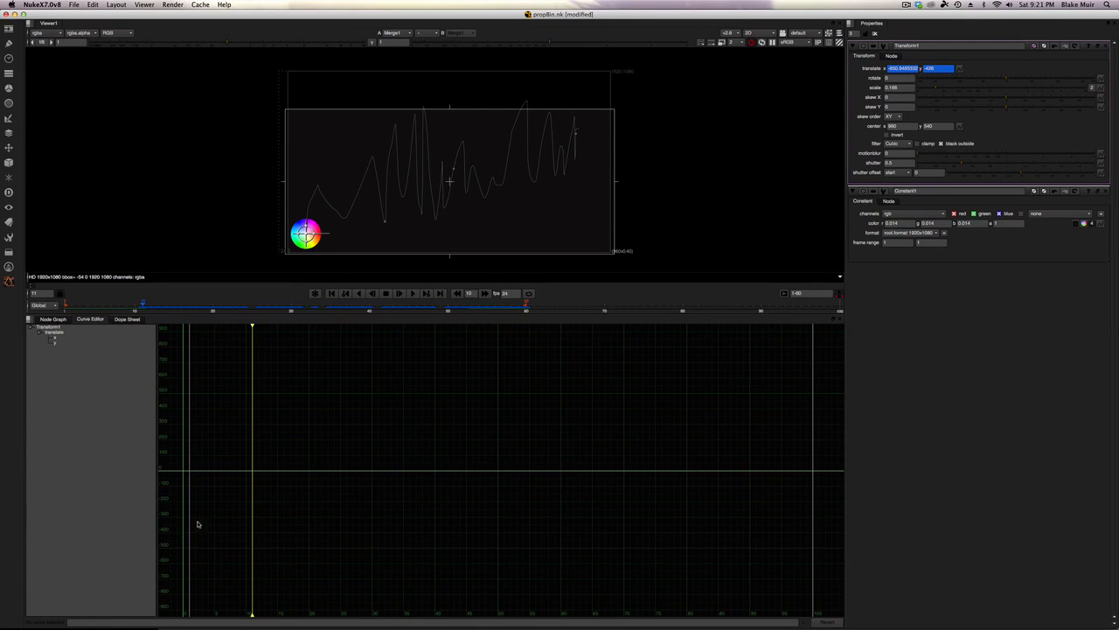
pyautogui.click(50, 333)
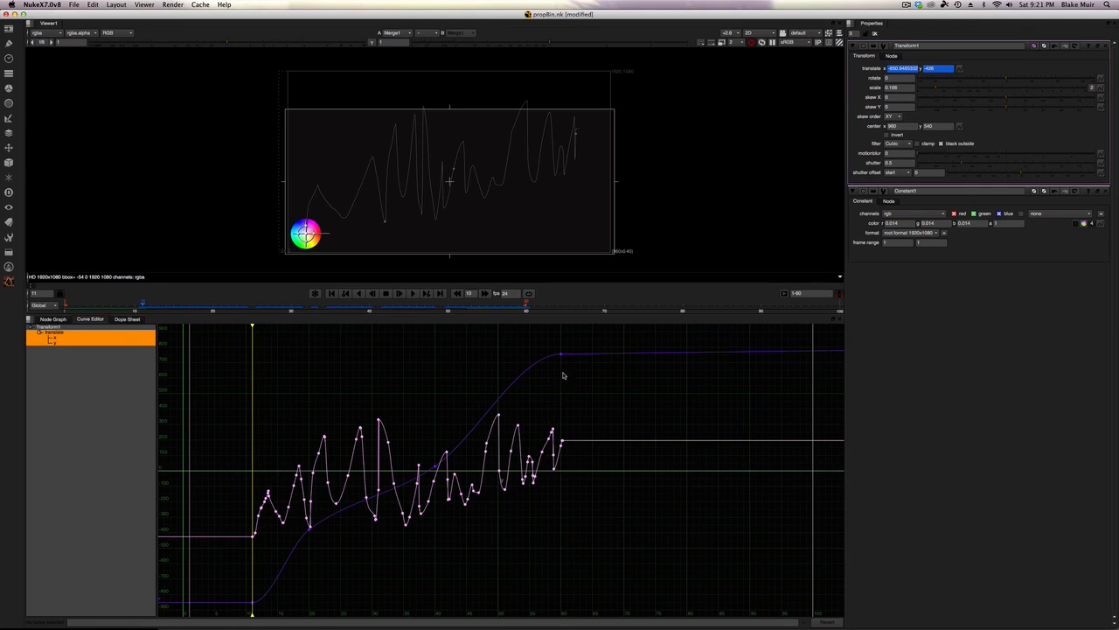
pyautogui.click(528, 350)
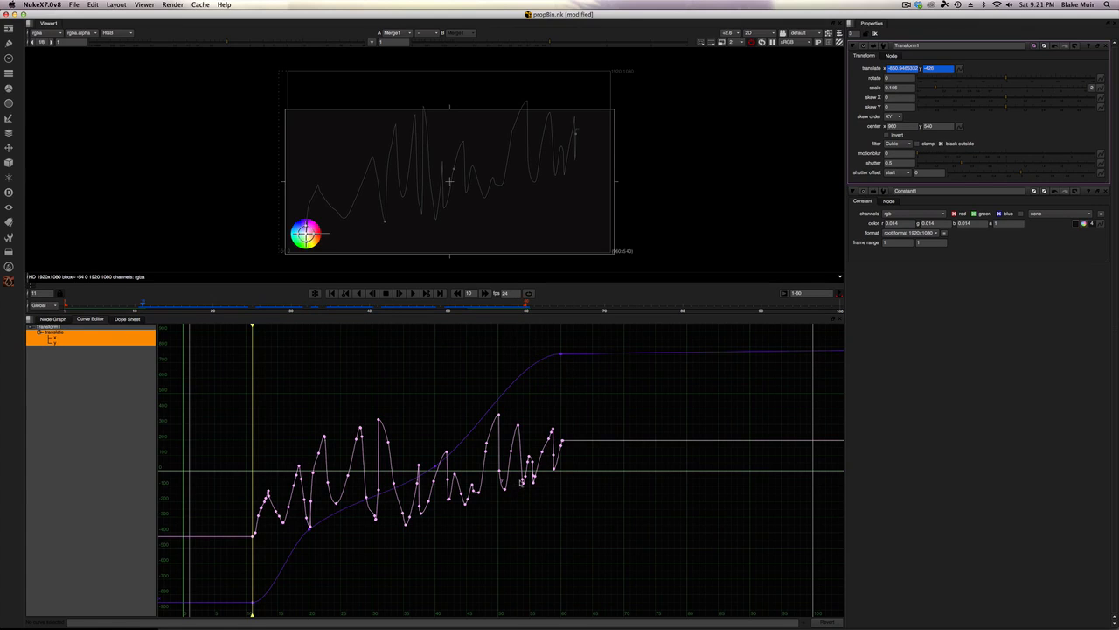